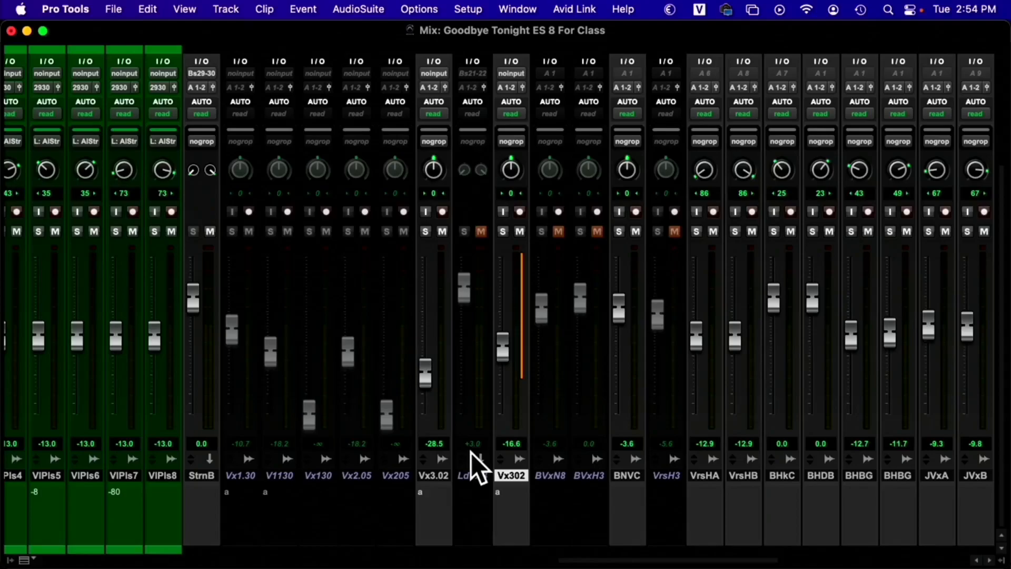
- Play the song and look through the mixer channels from the drums to the vocals
{"action": "scroll", "coordinate": [470, 453], "scroll_direction": "left", "scroll_amount": 15}
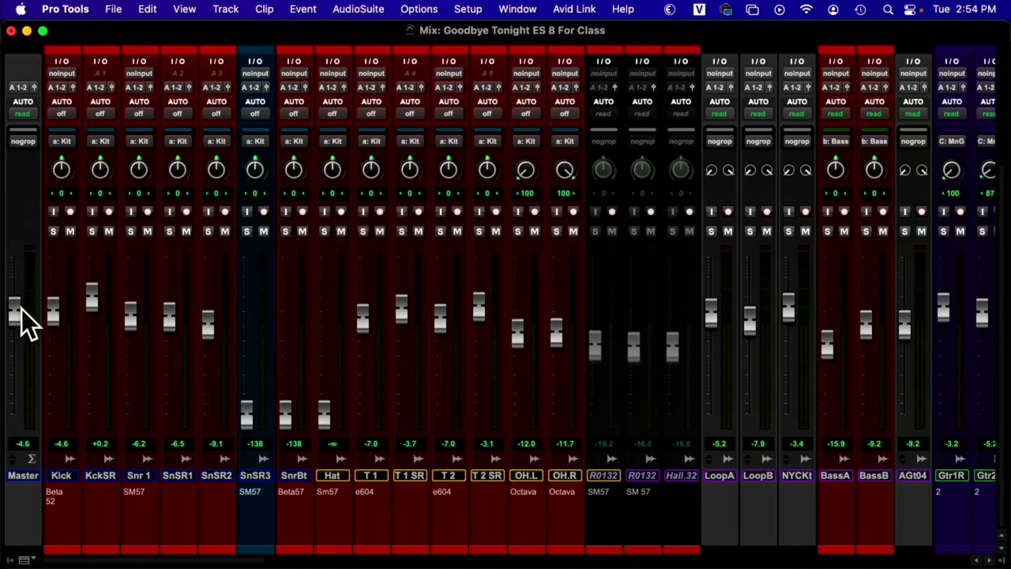
{"action": "scroll", "coordinate": [200, 355], "scroll_direction": "right", "scroll_amount": 2}
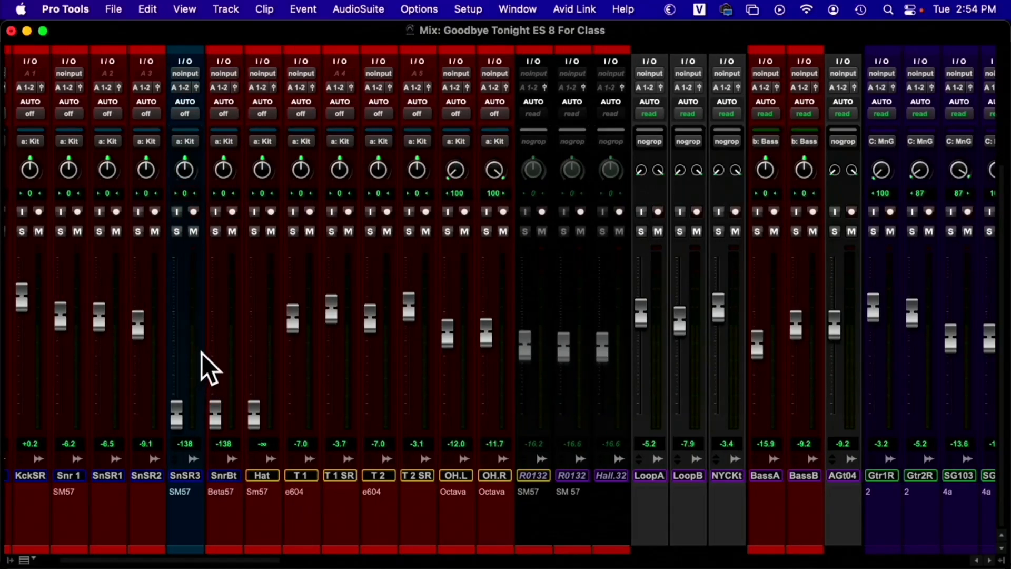
{"action": "key", "text": "space"}
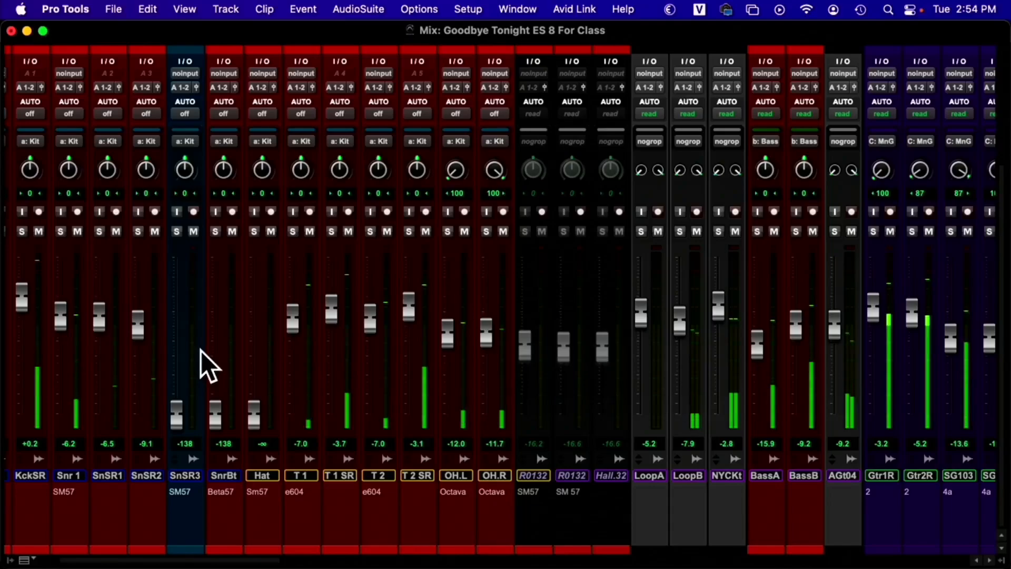
{"action": "scroll", "coordinate": [200, 350], "scroll_direction": "right", "scroll_amount": 16}
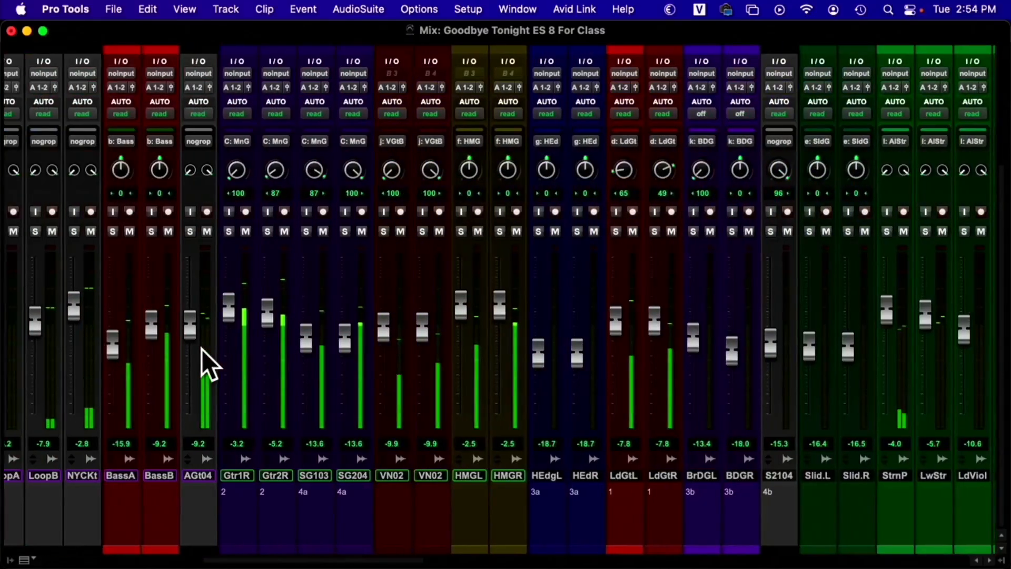
{"action": "scroll", "coordinate": [201, 349], "scroll_direction": "right", "scroll_amount": 20}
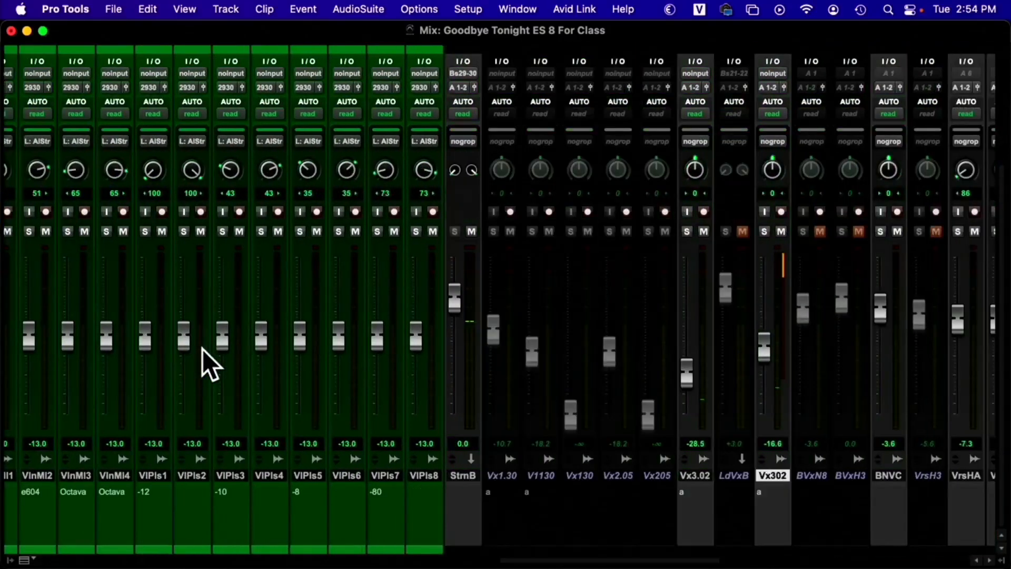
{"action": "scroll", "coordinate": [203, 350], "scroll_direction": "right", "scroll_amount": 7}
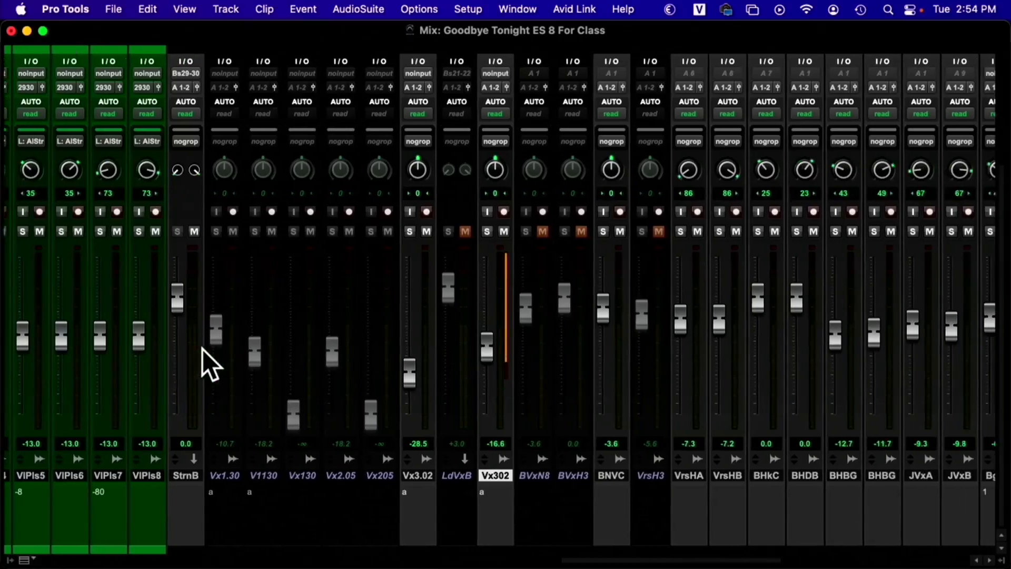
{"action": "scroll", "coordinate": [344, 348], "scroll_direction": "right", "scroll_amount": 2}
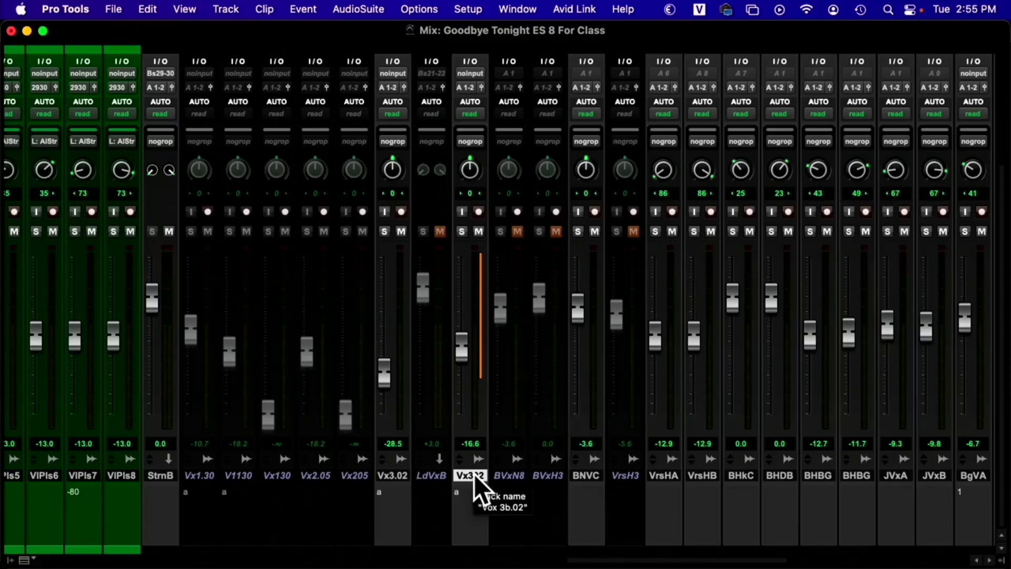
- Create two stereo Aux Input tracks named Delay after the Vx302 vocal track
{"action": "key", "text": "super+shift+n"}
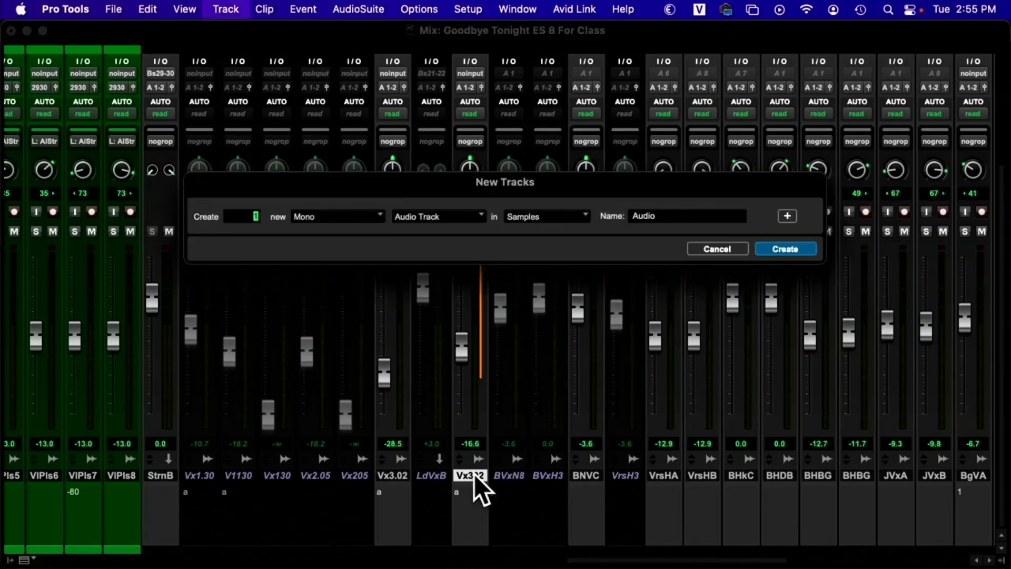
{"action": "key", "text": "super+Down"}
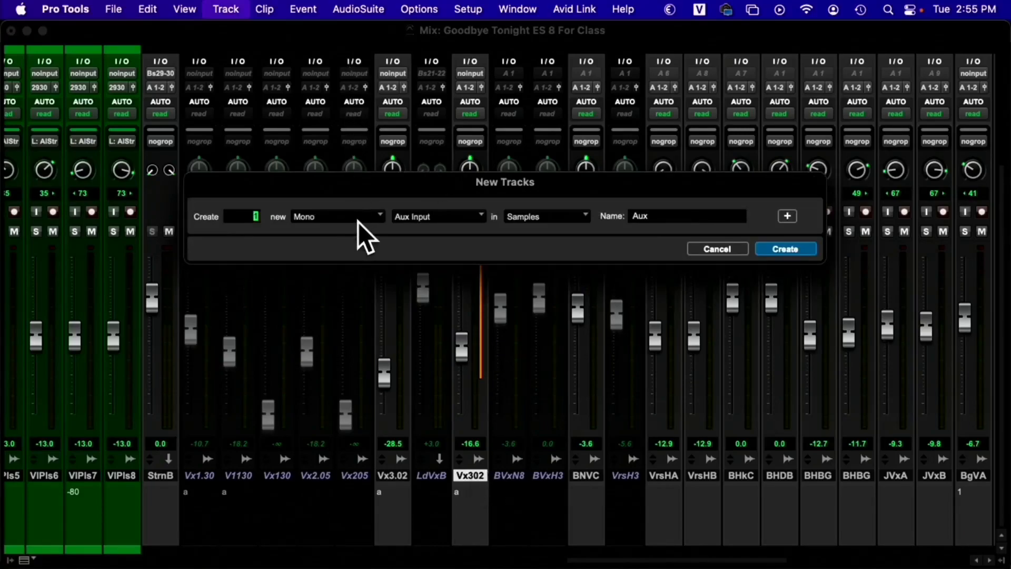
{"action": "type", "text": "2"}
{"action": "key", "text": "super+Down"}
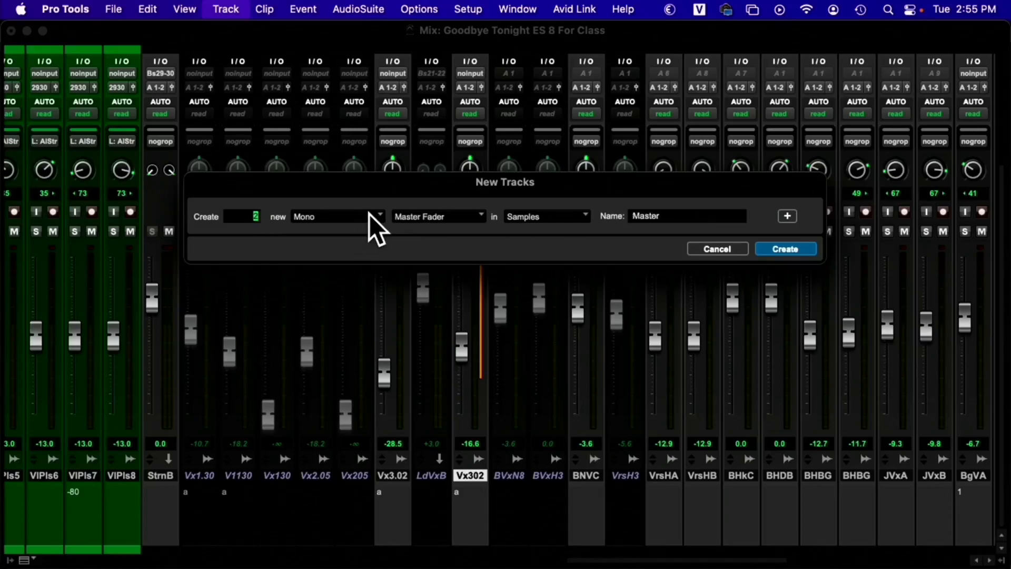
{"action": "key", "text": "super+Up"}
{"action": "key", "text": "super+Right"}
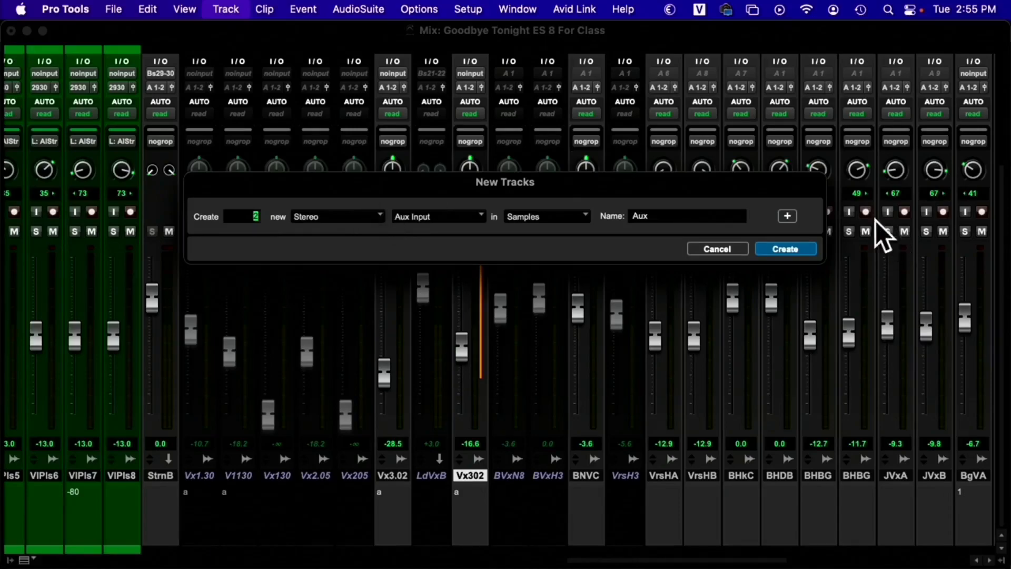
{"action": "left_click", "coordinate": [677, 214]}
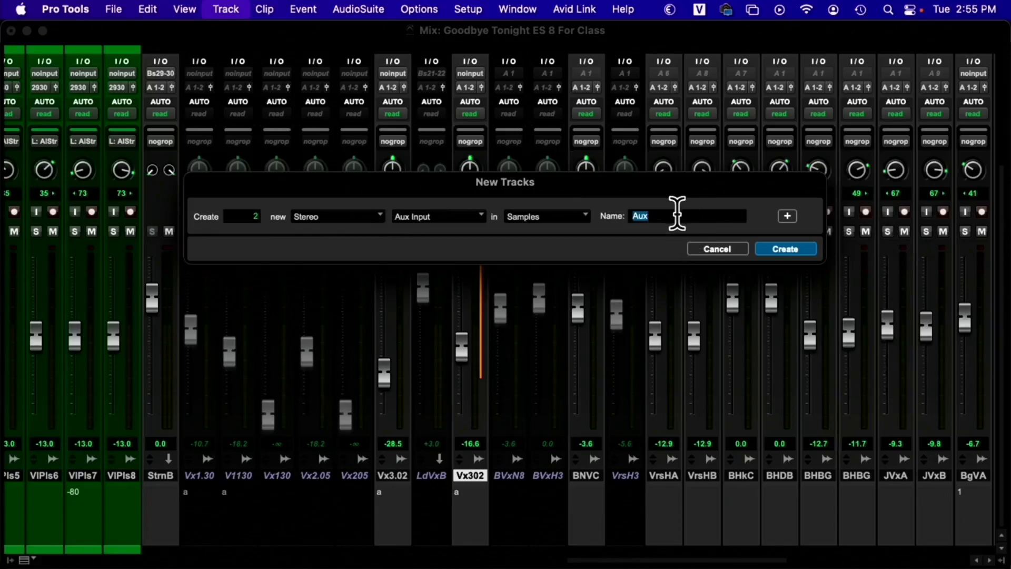
{"action": "type", "text": "DBL"}
{"action": "key", "text": "BackSpace"}
{"action": "key", "text": "BackSpace"}
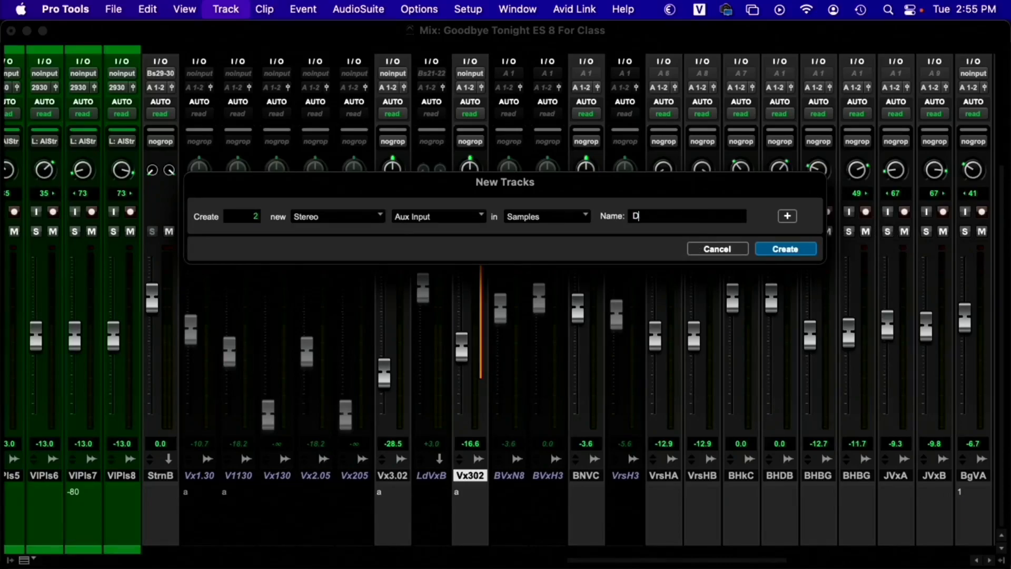
{"action": "type", "text": "elay"}
{"action": "key", "text": "Return"}
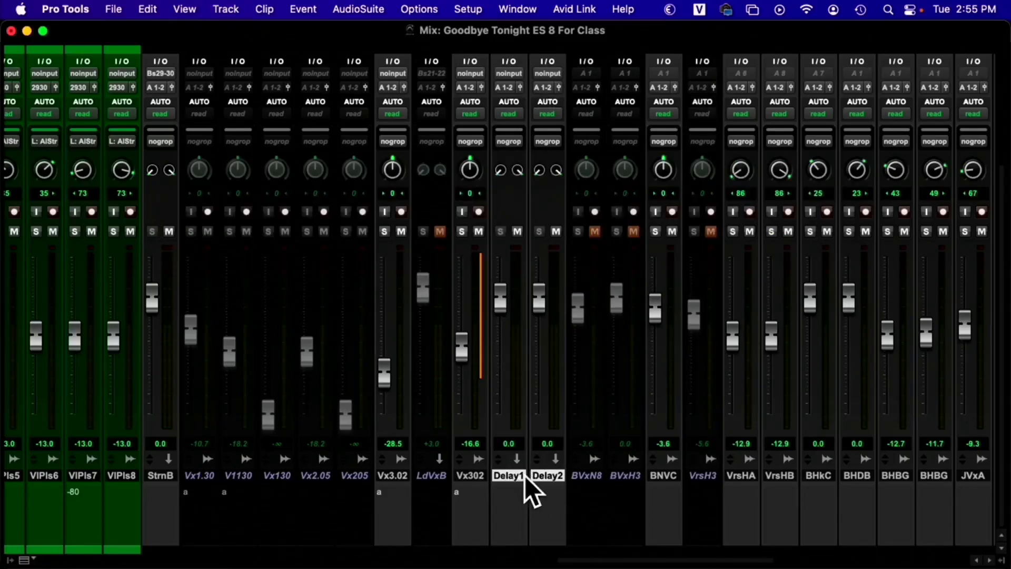
- Set the input of Delay 1 to Bus 1-2 and the input of Delay 2 to Bus 3-4
{"action": "scroll", "coordinate": [526, 478], "scroll_direction": "up", "scroll_amount": 3}
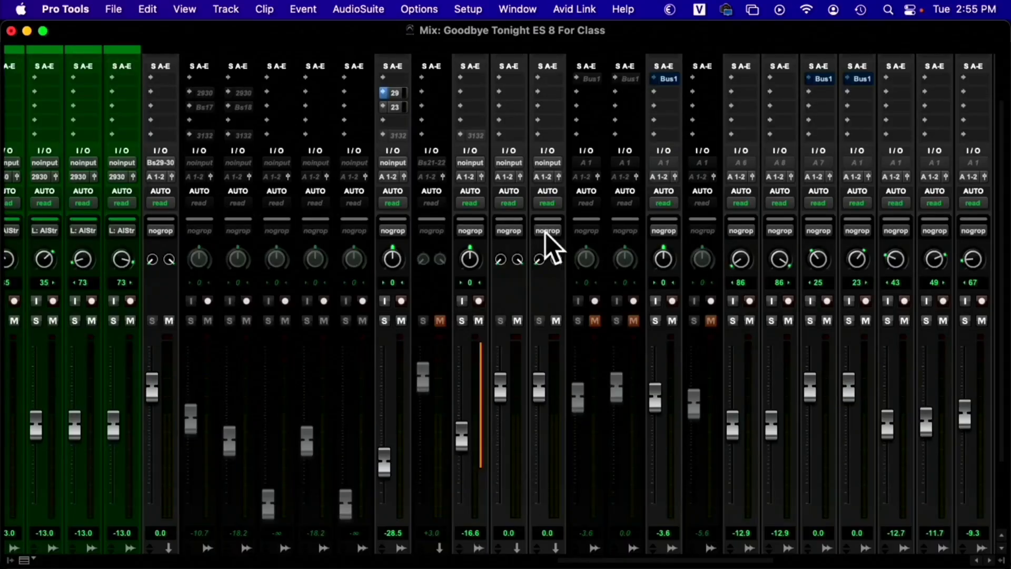
{"action": "scroll", "coordinate": [527, 211], "scroll_direction": "up", "scroll_amount": 3}
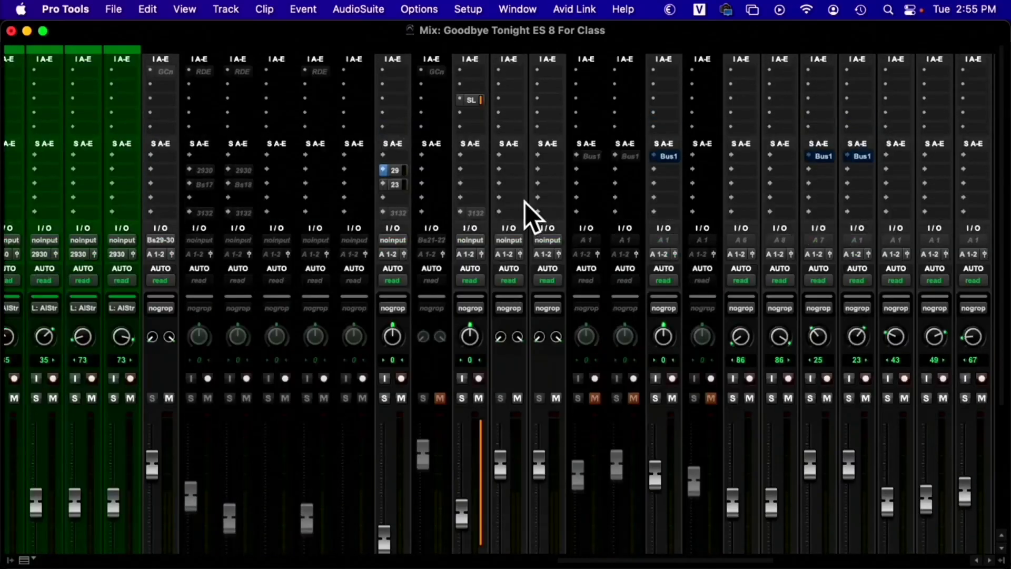
{"action": "left_click", "coordinate": [520, 239]}
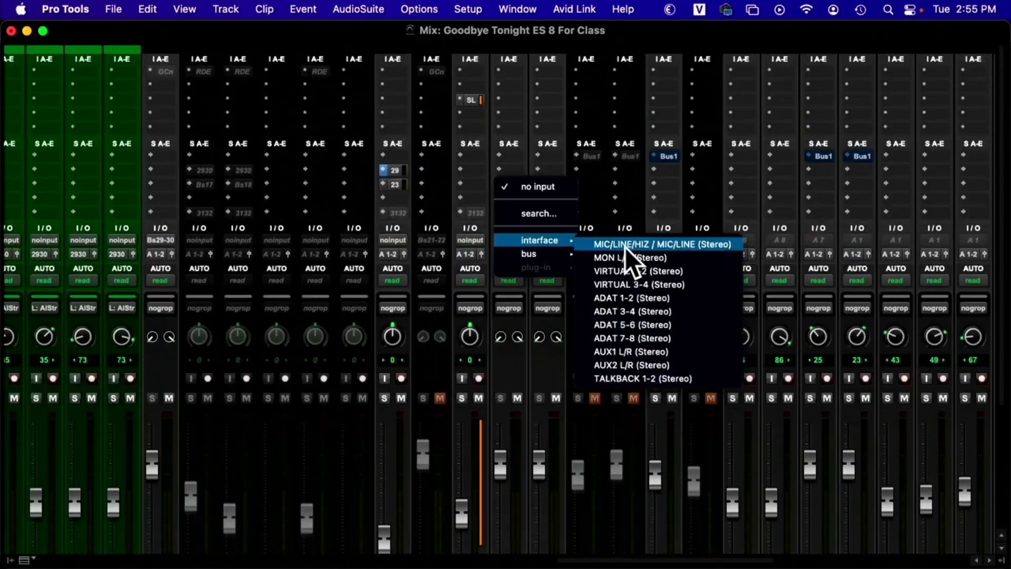
{"action": "mouse_move", "coordinate": [549, 255]}
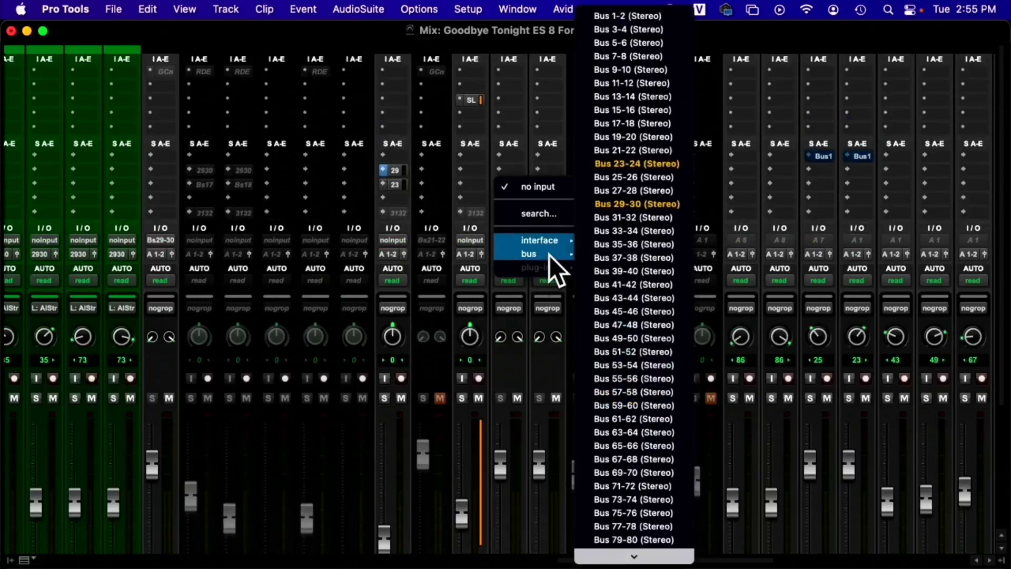
{"action": "left_click", "coordinate": [649, 16]}
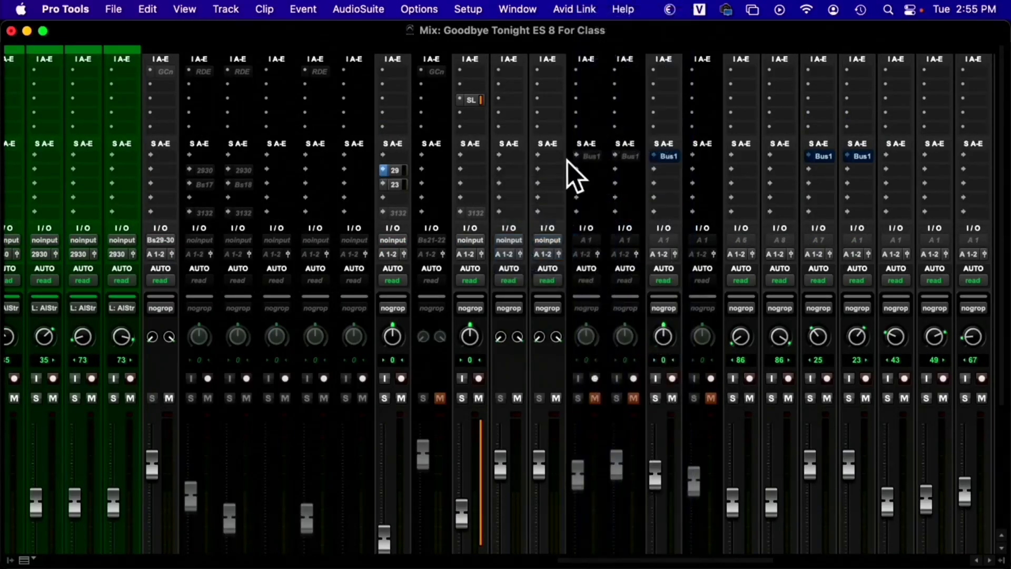
{"action": "left_click", "coordinate": [539, 240]}
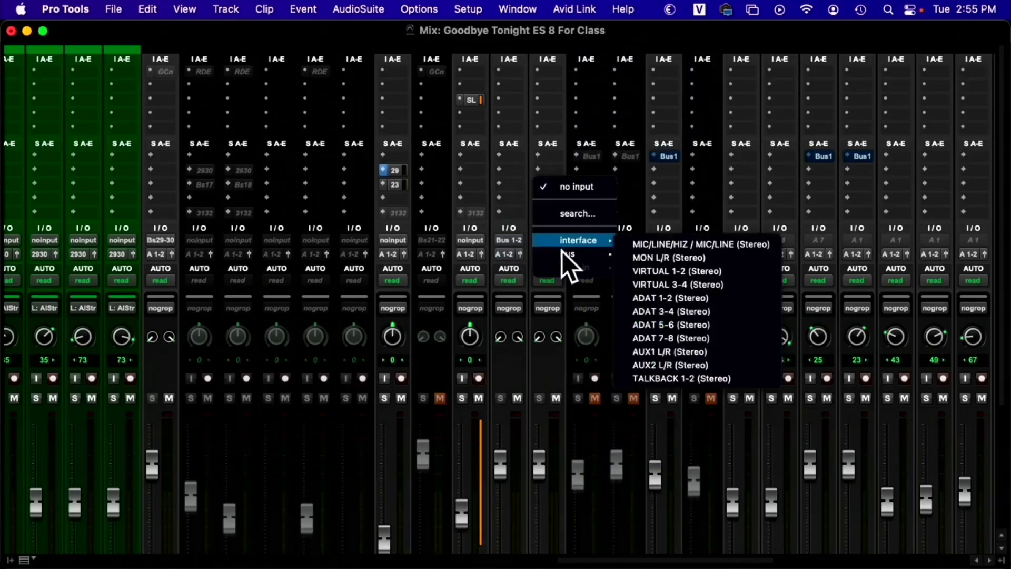
{"action": "mouse_move", "coordinate": [574, 255]}
{"action": "left_click", "coordinate": [676, 30]}
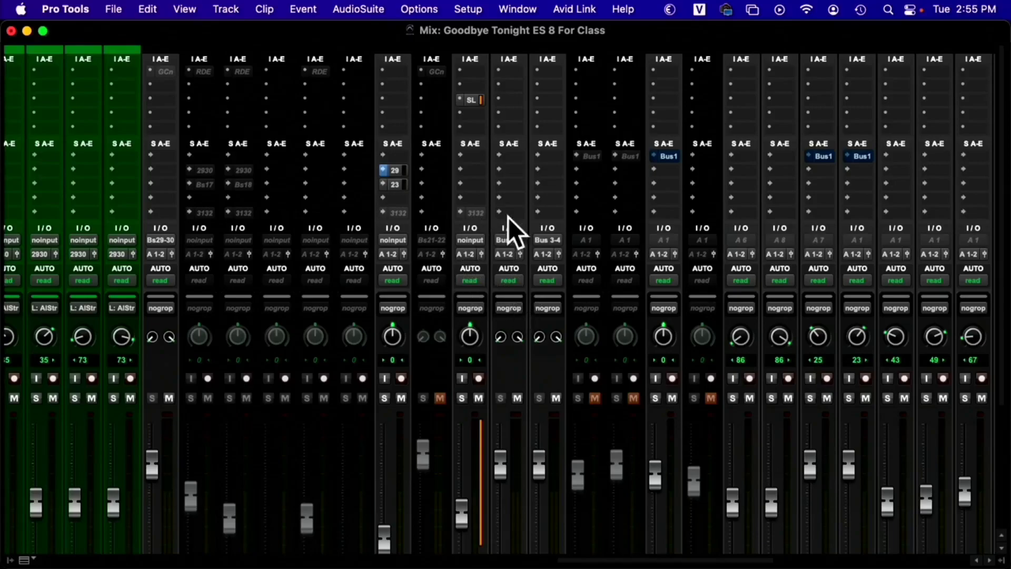
{"action": "left_click", "coordinate": [499, 72]}
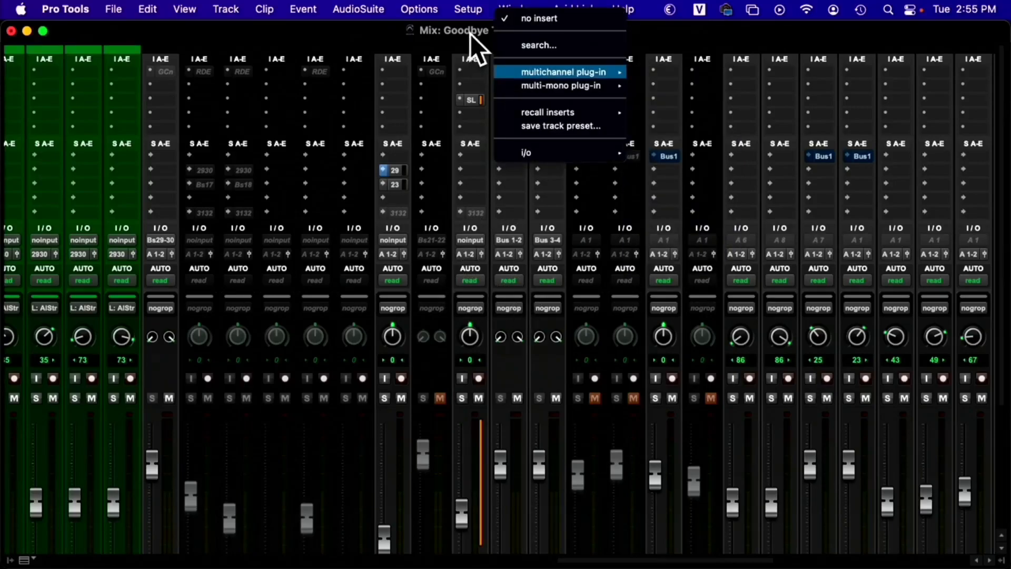
{"action": "left_click", "coordinate": [469, 34]}
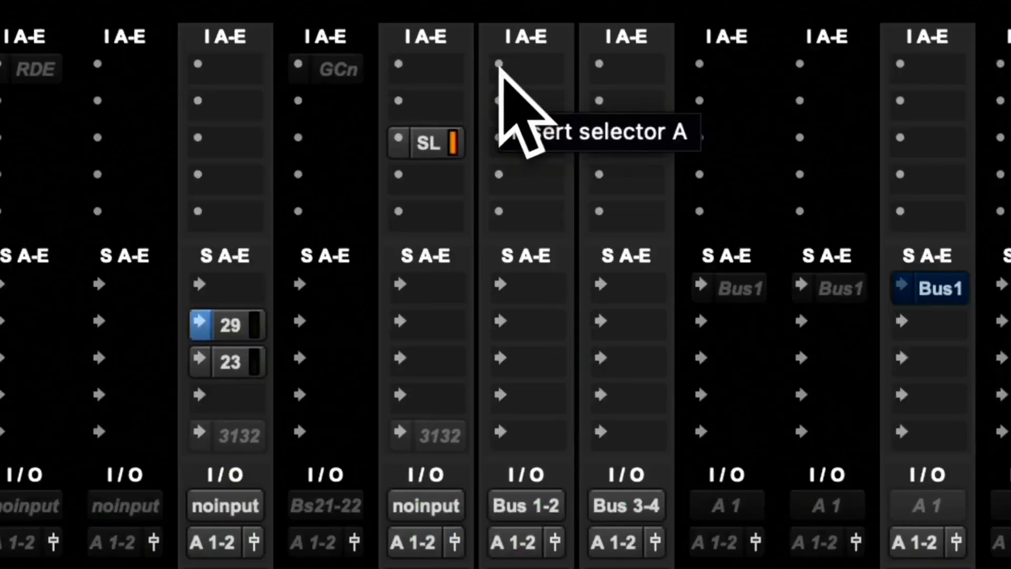
{"action": "left_click", "coordinate": [499, 66]}
{"action": "mouse_move", "coordinate": [637, 79]}
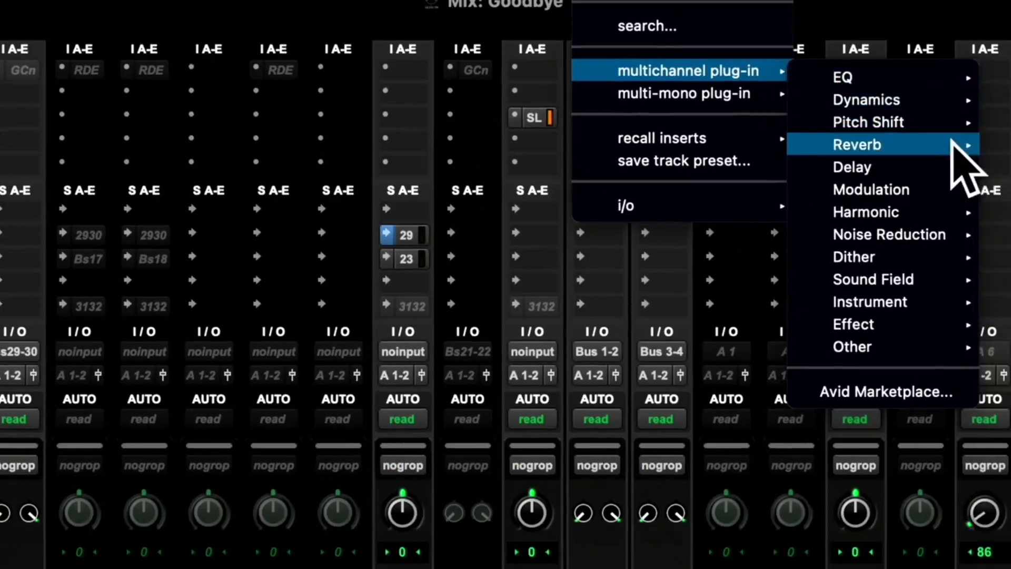
{"action": "mouse_move", "coordinate": [954, 166]}
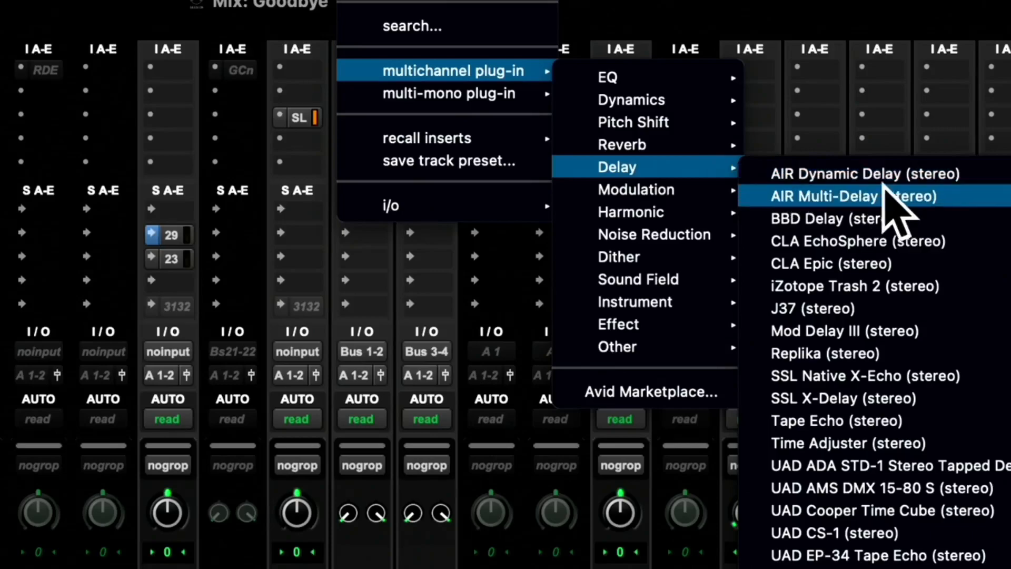
{"action": "left_click", "coordinate": [924, 200]}
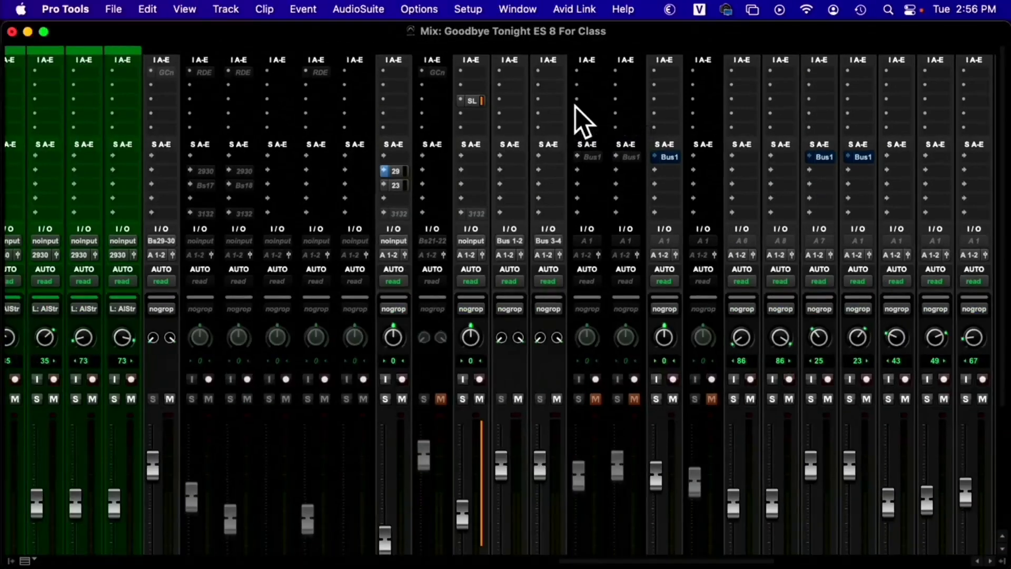
- Insert the stereo AIR Dynamic Delay plug-in in the first insert slot of Delay 1 and move its window clear of the vocal track
{"action": "scroll", "coordinate": [570, 106], "scroll_direction": "down", "scroll_amount": 5}
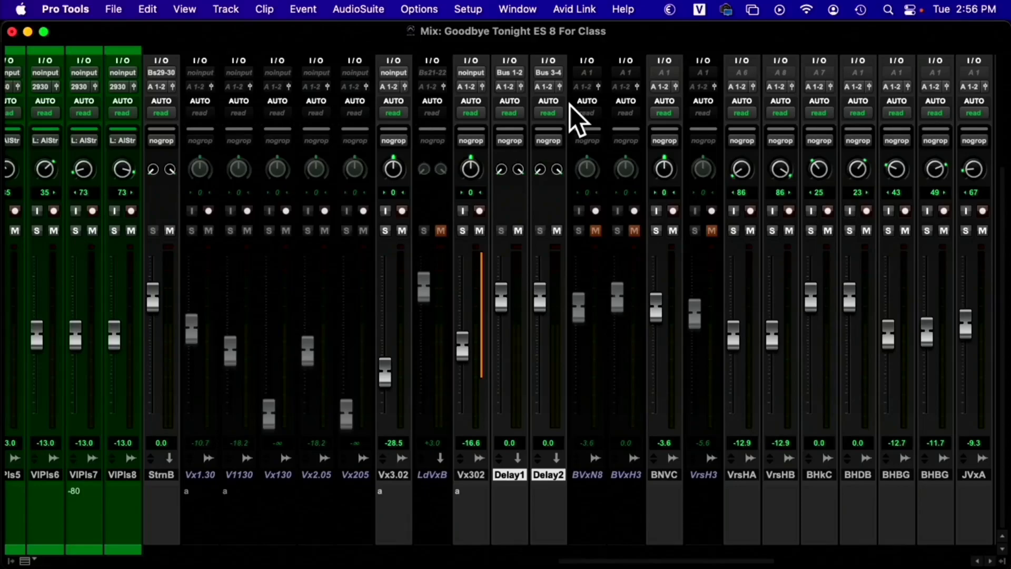
{"action": "scroll", "coordinate": [570, 105], "scroll_direction": "up", "scroll_amount": 5}
{"action": "left_click", "coordinate": [498, 72]}
{"action": "mouse_move", "coordinate": [498, 73]}
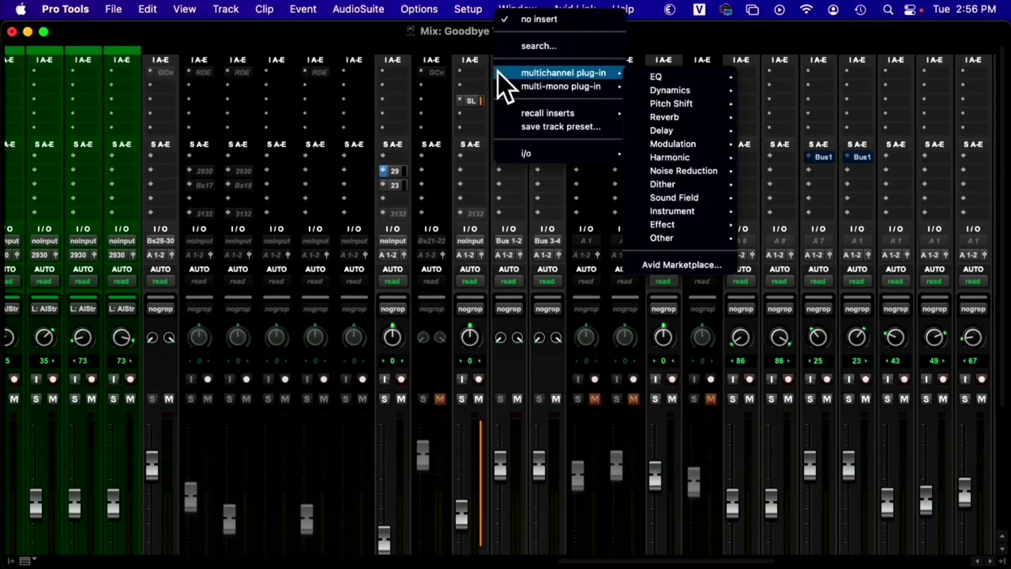
{"action": "mouse_move", "coordinate": [677, 95]}
{"action": "mouse_move", "coordinate": [683, 126]}
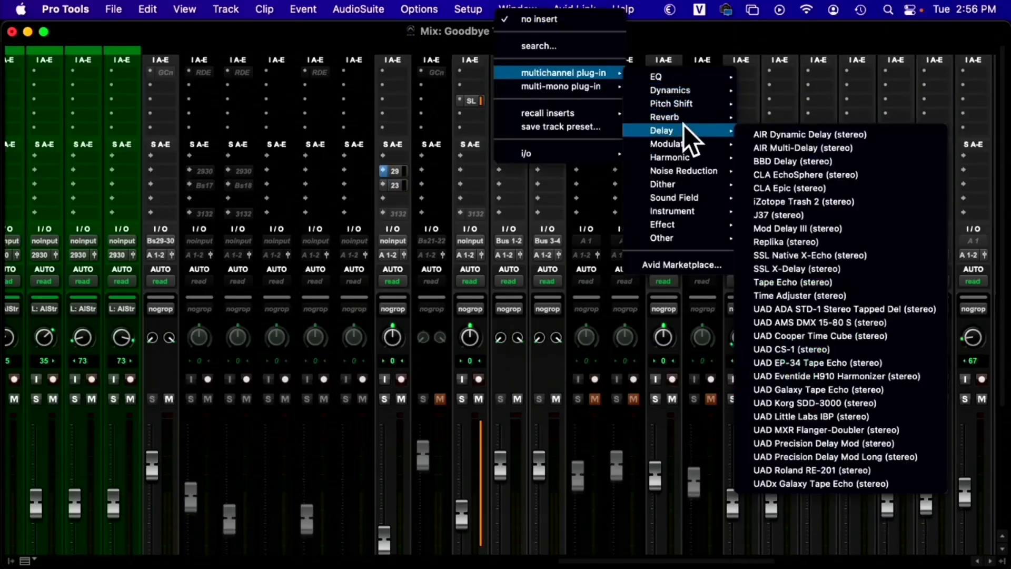
{"action": "left_click", "coordinate": [825, 134]}
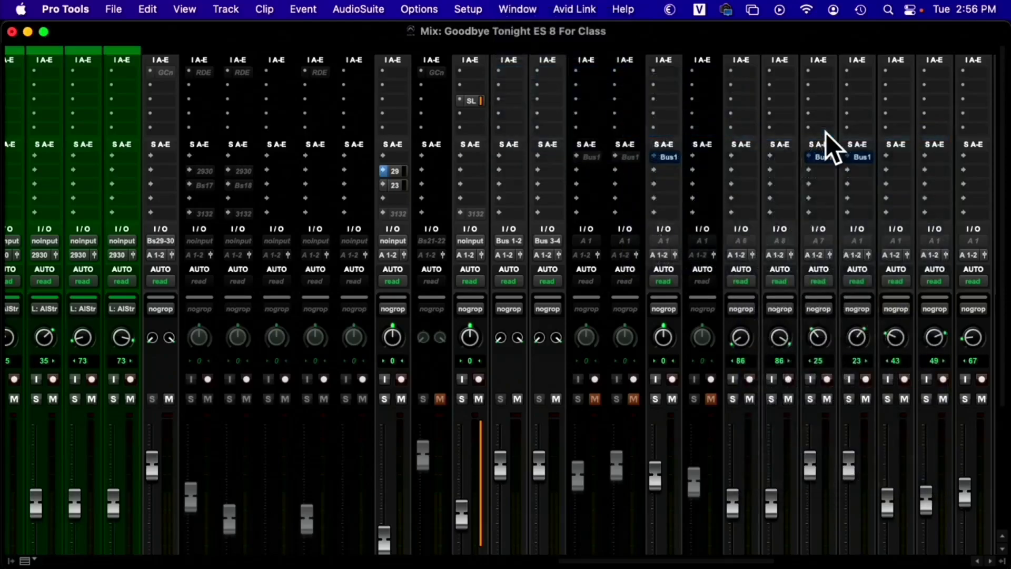
{"action": "left_click_drag", "start_coordinate": [558, 120], "coordinate": [741, 77]}
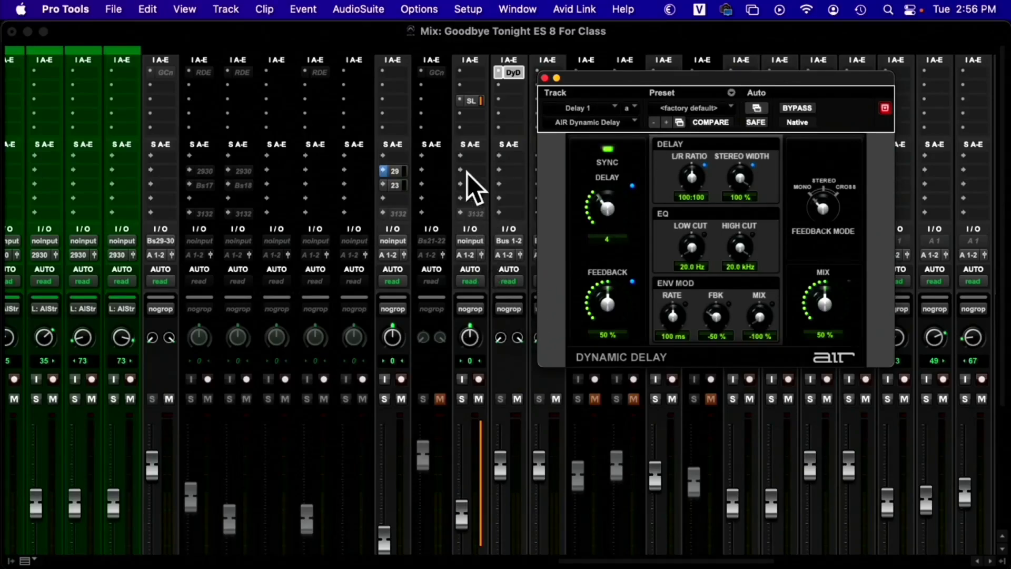
- Add a send to Bus 1-2 at 0.0 dB on the Vx302 vocal track and show send A's controls in the mixer
{"action": "left_click", "coordinate": [460, 154]}
{"action": "mouse_move", "coordinate": [497, 174]}
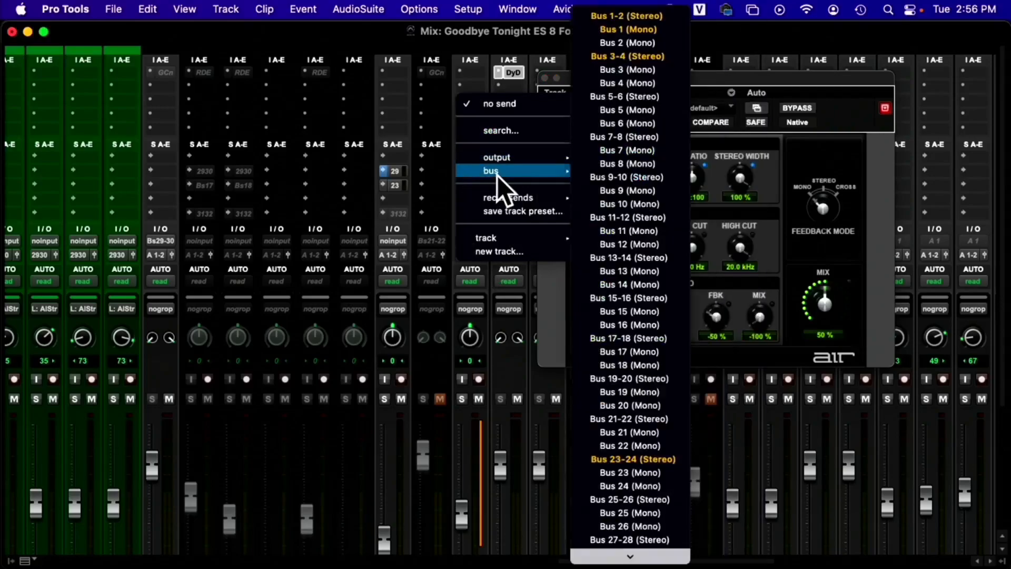
{"action": "left_click", "coordinate": [646, 18]}
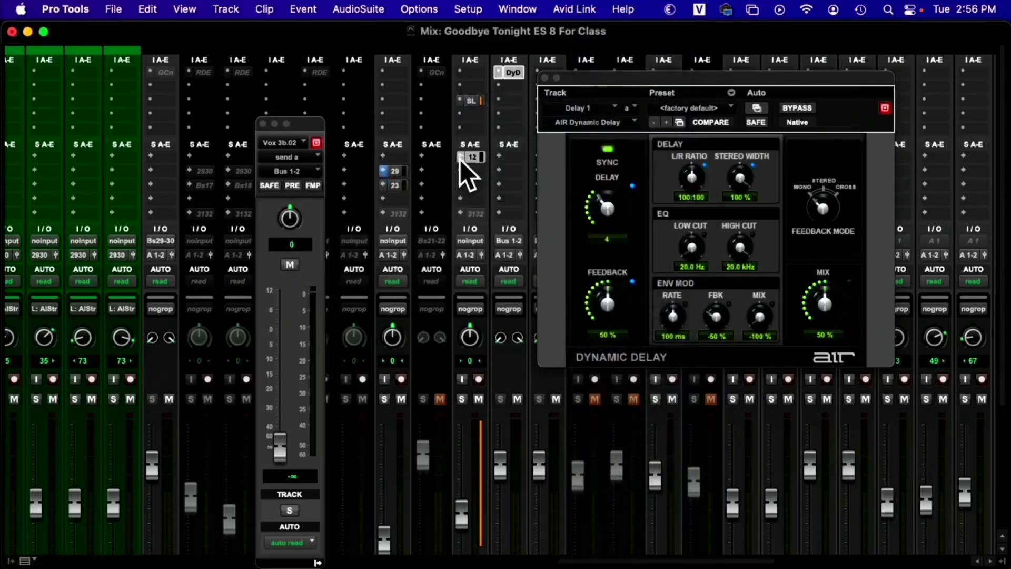
{"action": "left_click", "coordinate": [280, 444], "text": "alt"}
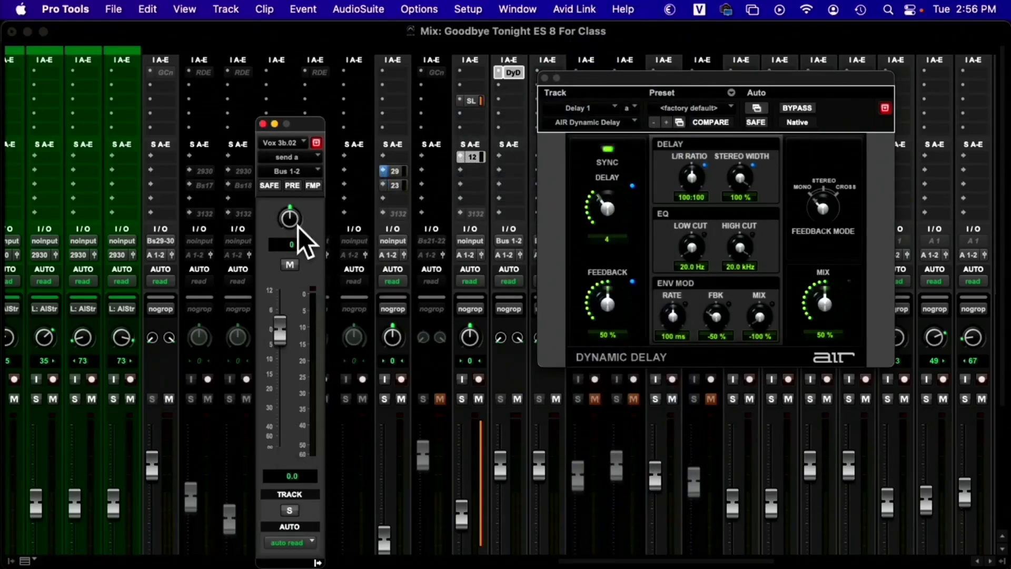
{"action": "left_click", "coordinate": [262, 124]}
{"action": "left_click", "coordinate": [463, 157], "text": "ctrl+super"}
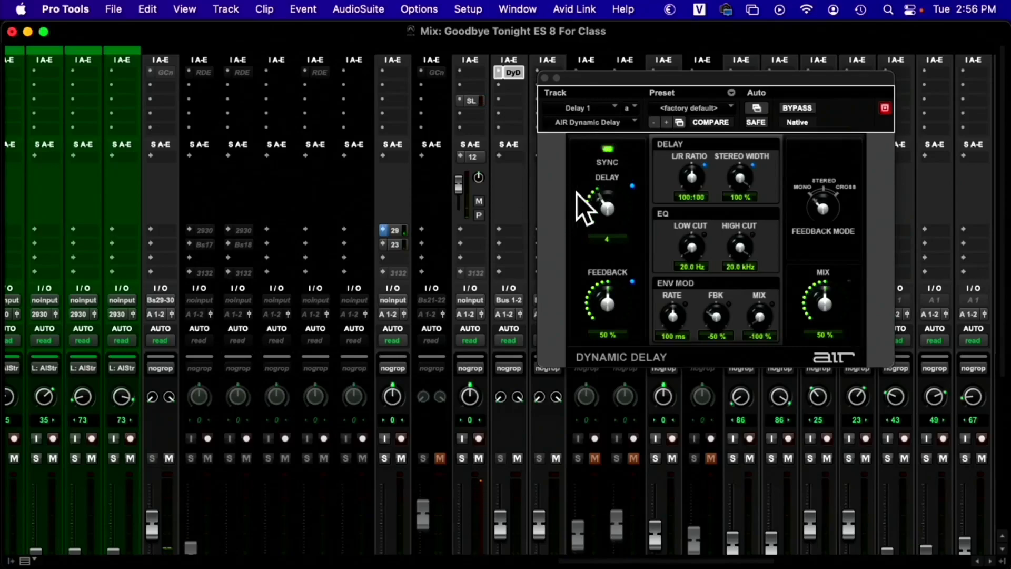
- Switch the Vx302 vocal track's send to Bus 1-2 to pre-fader
{"action": "scroll", "coordinate": [513, 336], "scroll_direction": "down", "scroll_amount": 5}
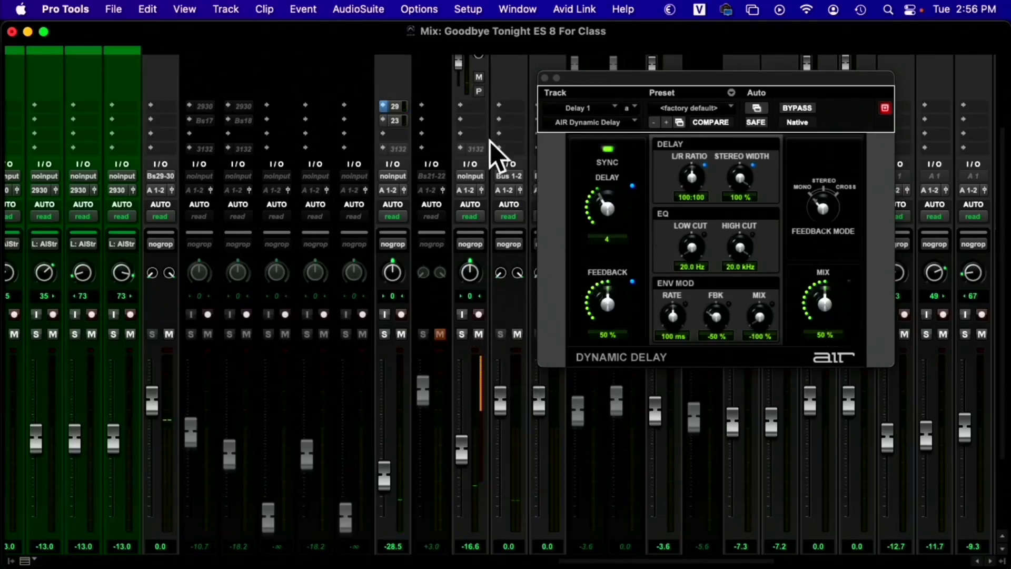
{"action": "scroll", "coordinate": [497, 195], "scroll_direction": "right", "scroll_amount": 1}
{"action": "scroll", "coordinate": [487, 240], "scroll_direction": "up", "scroll_amount": 3}
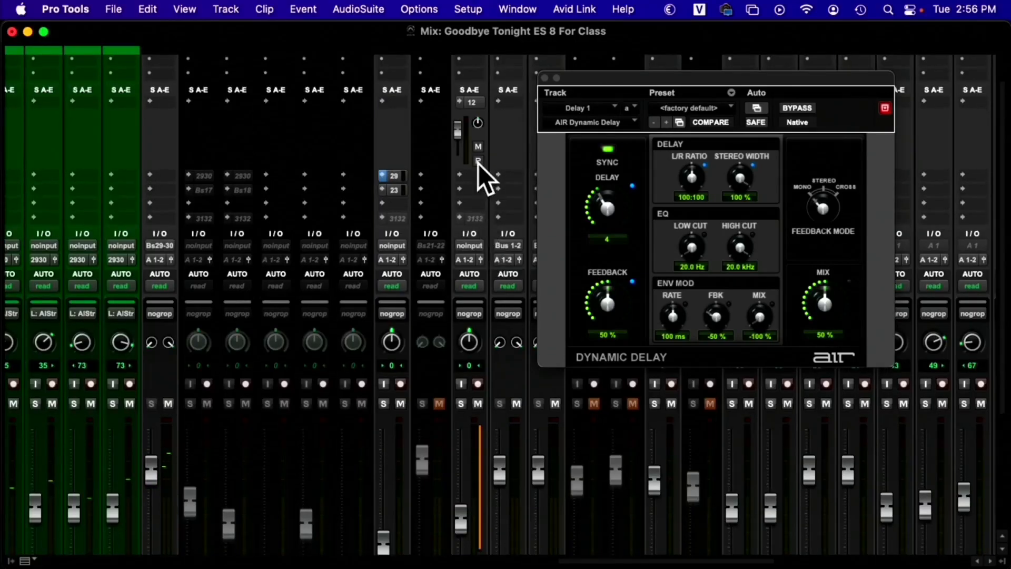
{"action": "scroll", "coordinate": [491, 160], "scroll_direction": "up", "scroll_amount": 2}
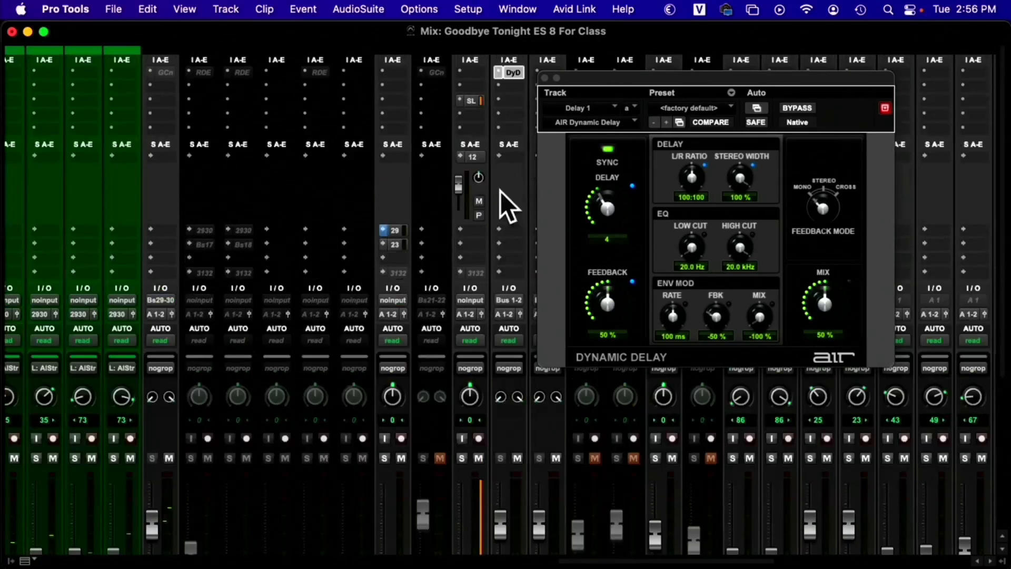
{"action": "scroll", "coordinate": [474, 348], "scroll_direction": "down", "scroll_amount": 5}
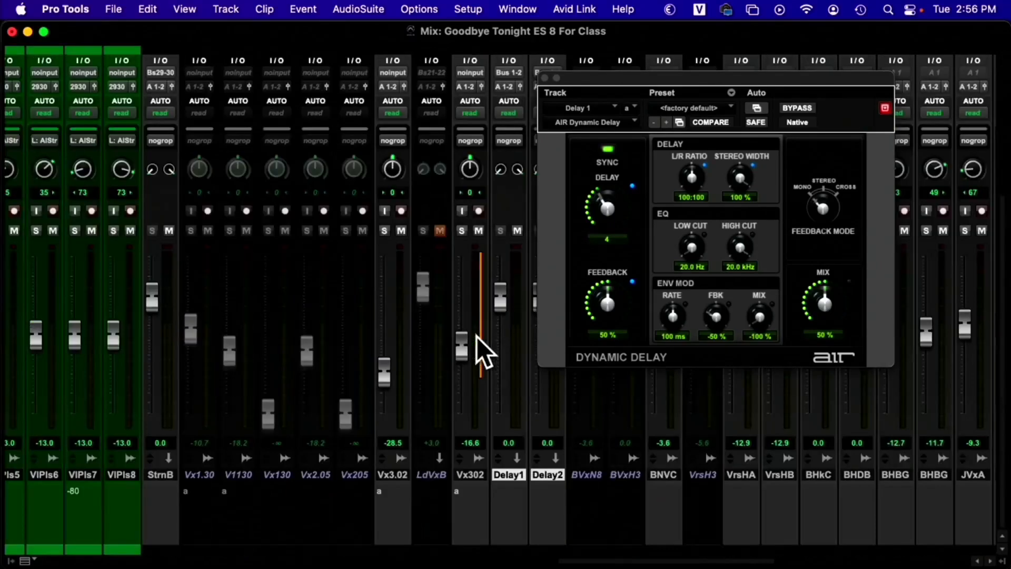
{"action": "scroll", "coordinate": [478, 379], "scroll_direction": "up", "scroll_amount": 5}
{"action": "left_click", "coordinate": [478, 215]}
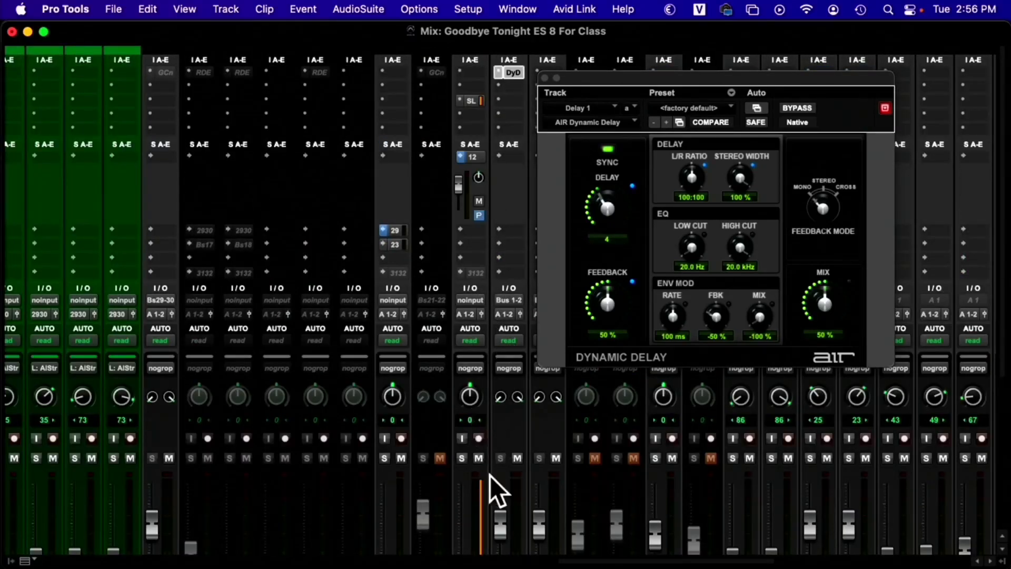
- Raise the volume fader of the Delay 1 track in the mixer
{"action": "scroll", "coordinate": [485, 452], "scroll_direction": "down", "scroll_amount": 5}
{"action": "scroll", "coordinate": [472, 419], "scroll_direction": "up", "scroll_amount": 5}
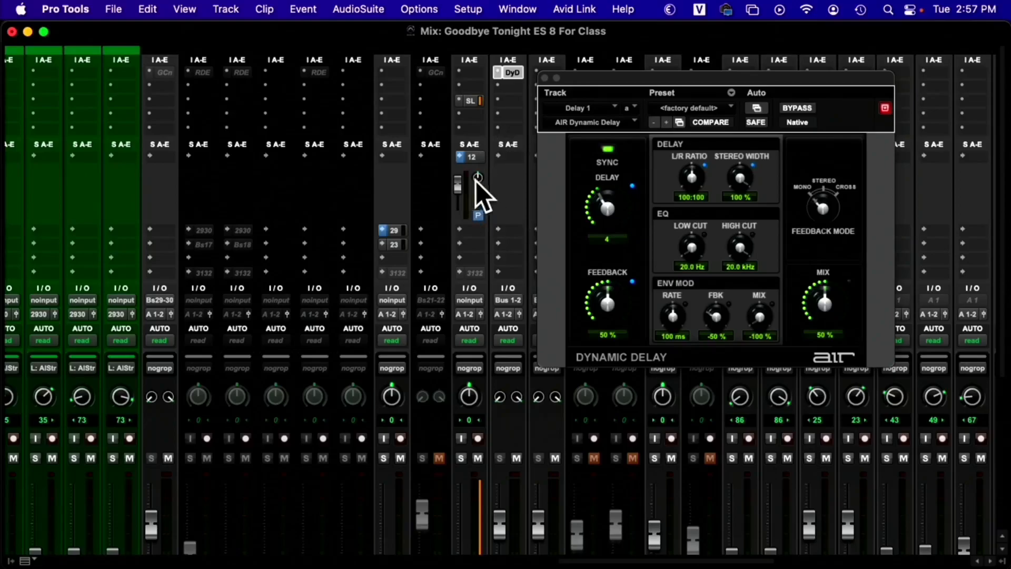
{"action": "scroll", "coordinate": [470, 328], "scroll_direction": "down", "scroll_amount": 5}
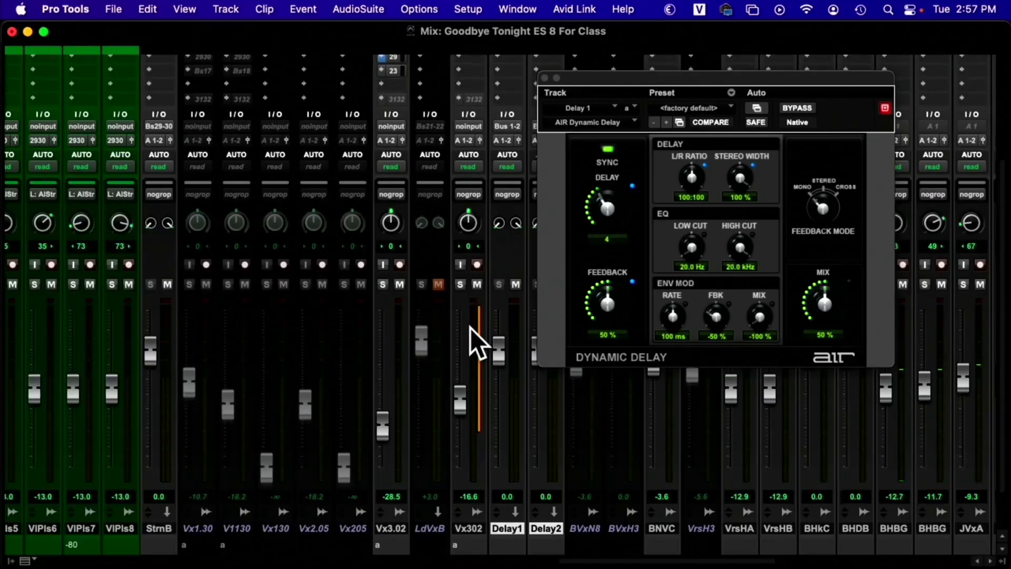
{"action": "scroll", "coordinate": [475, 328], "scroll_direction": "up", "scroll_amount": 5}
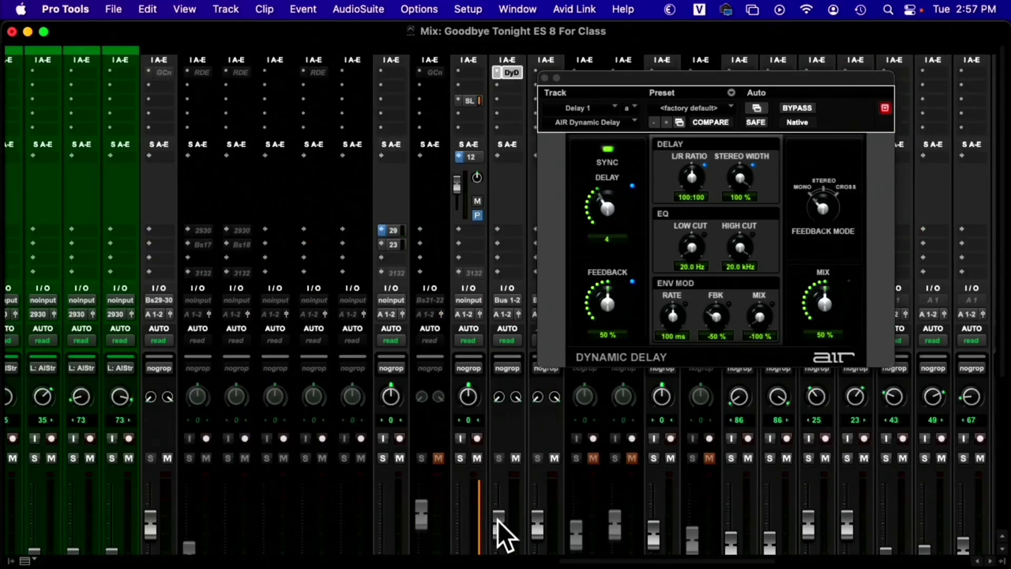
{"action": "left_click_drag", "start_coordinate": [500, 534], "coordinate": [500, 505]}
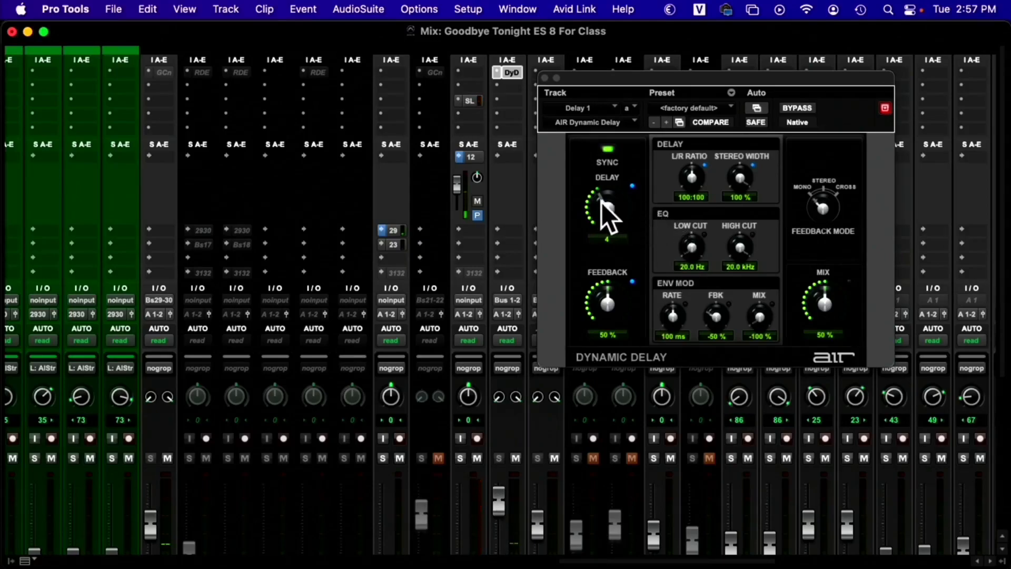
- Set Dynamic Delay's synced delay time to 2 and its feedback to 42 %
{"action": "left_click_drag", "start_coordinate": [605, 295], "coordinate": [605, 204]}
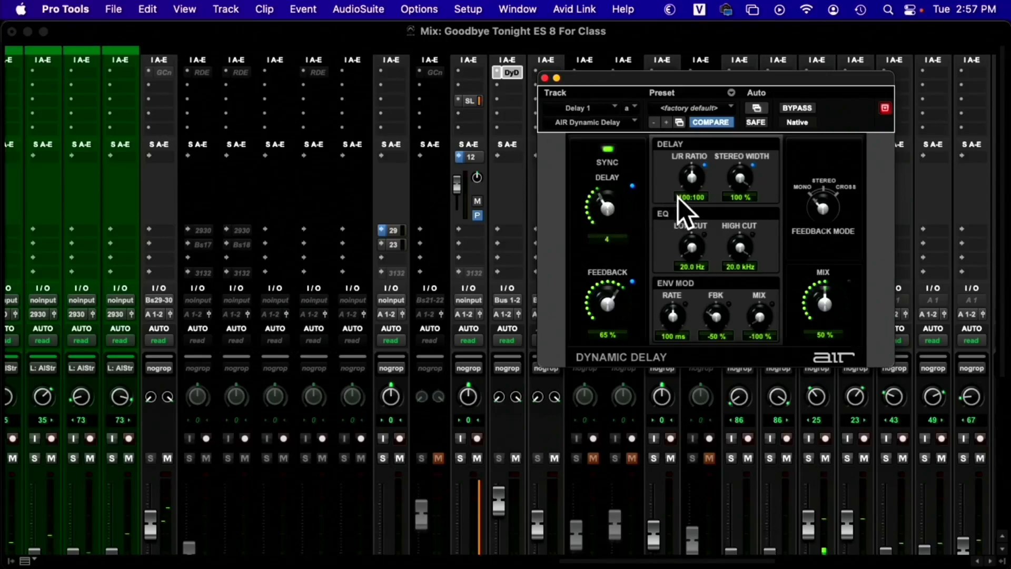
{"action": "left_click_drag", "start_coordinate": [612, 212], "coordinate": [611, 183]}
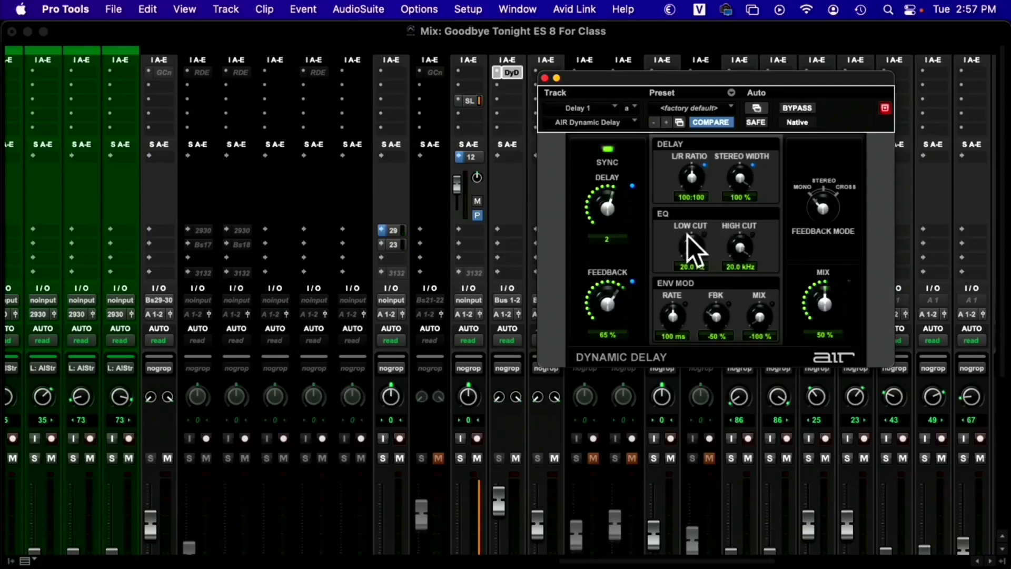
{"action": "left_click_drag", "start_coordinate": [615, 333], "coordinate": [622, 340]}
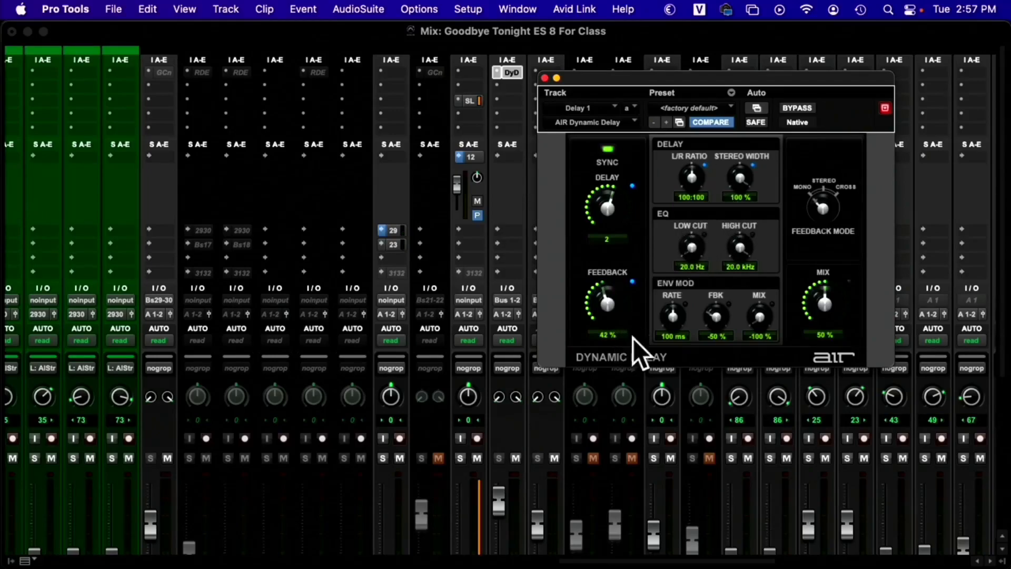
- Set Dynamic Delay's low cut to 62.2 Hz, high cut to 6.41 kHz and mix to 100 %
{"action": "left_click_drag", "start_coordinate": [705, 225], "coordinate": [706, 207]}
{"action": "left_click_drag", "start_coordinate": [737, 266], "coordinate": [735, 301]}
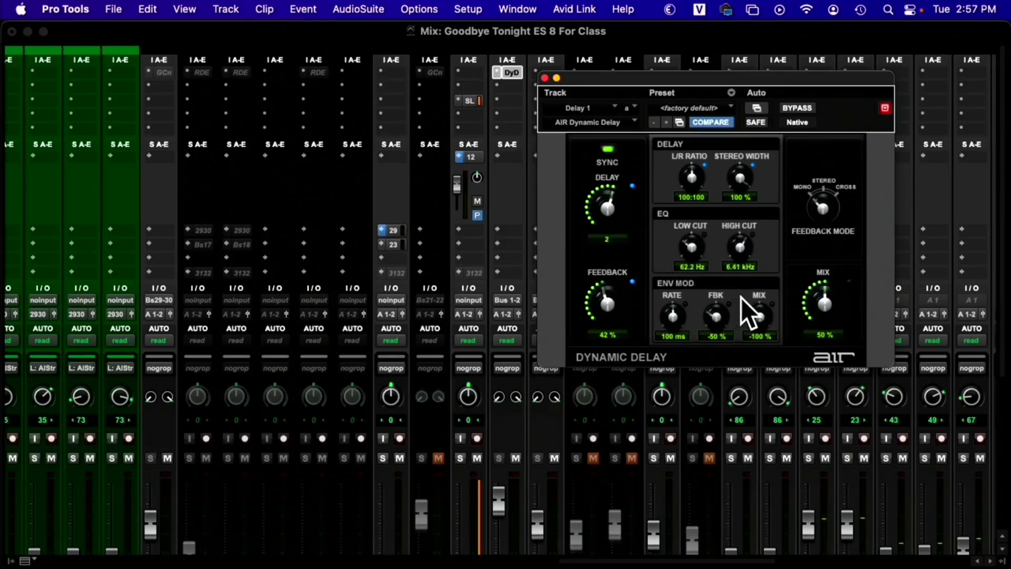
{"action": "left_click_drag", "start_coordinate": [827, 312], "coordinate": [830, 199]}
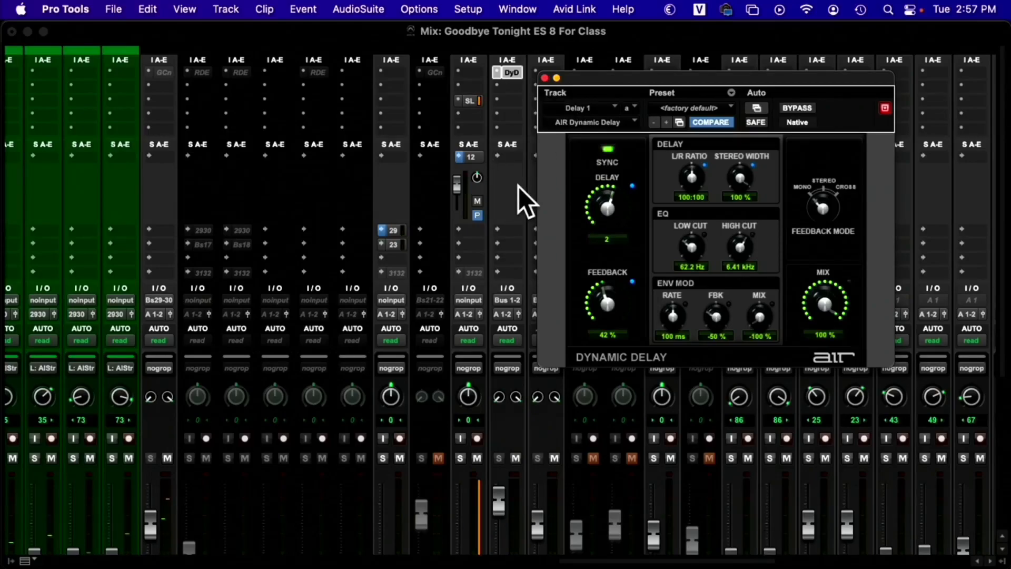
- Move the Dynamic Delay window clear of the two Delay tracks and set its delay time to 2
{"action": "left_click_drag", "start_coordinate": [579, 83], "coordinate": [113, 79]}
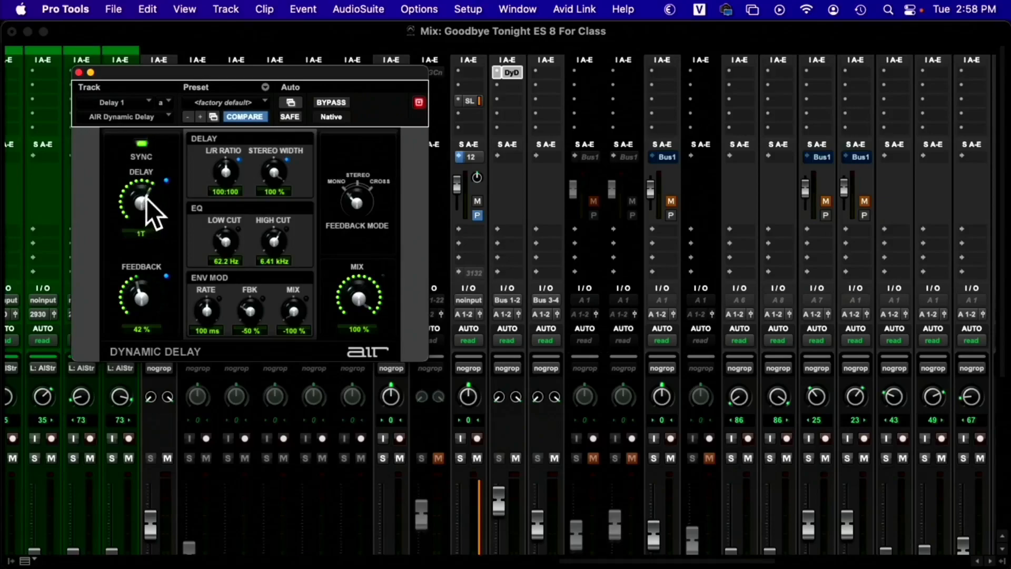
{"action": "mouse_move", "coordinate": [144, 209]}
{"action": "left_mouse_down"}
{"action": "mouse_move", "coordinate": [151, 240]}
{"action": "mouse_move", "coordinate": [151, 216]}
{"action": "left_mouse_up"}
- Bypass Dynamic Delay on Delay 1, then insert the stereo CLA Epic plug-in in the second insert slot and reposition its window
{"action": "left_click", "coordinate": [500, 73]}
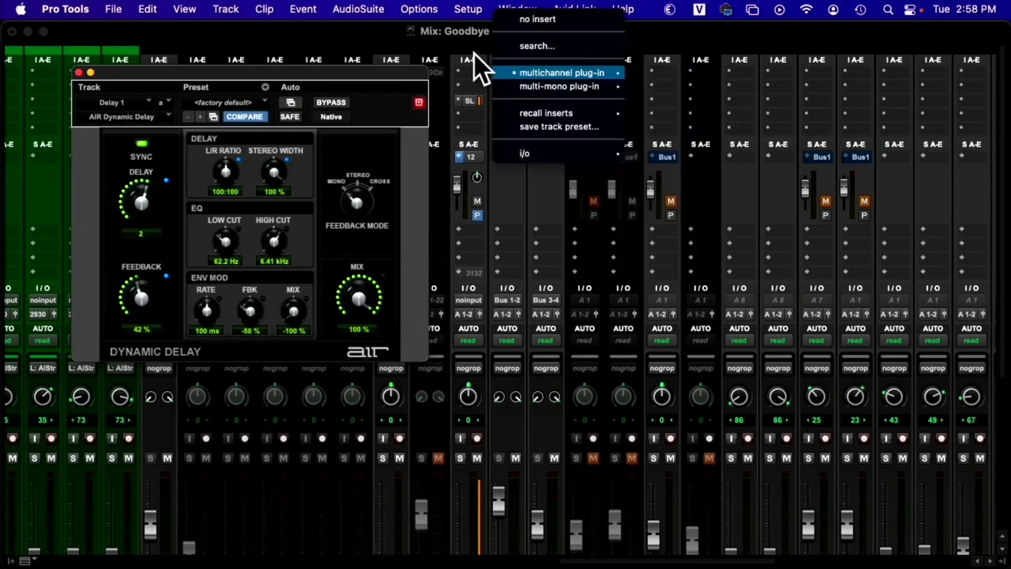
{"action": "left_click", "coordinate": [504, 71]}
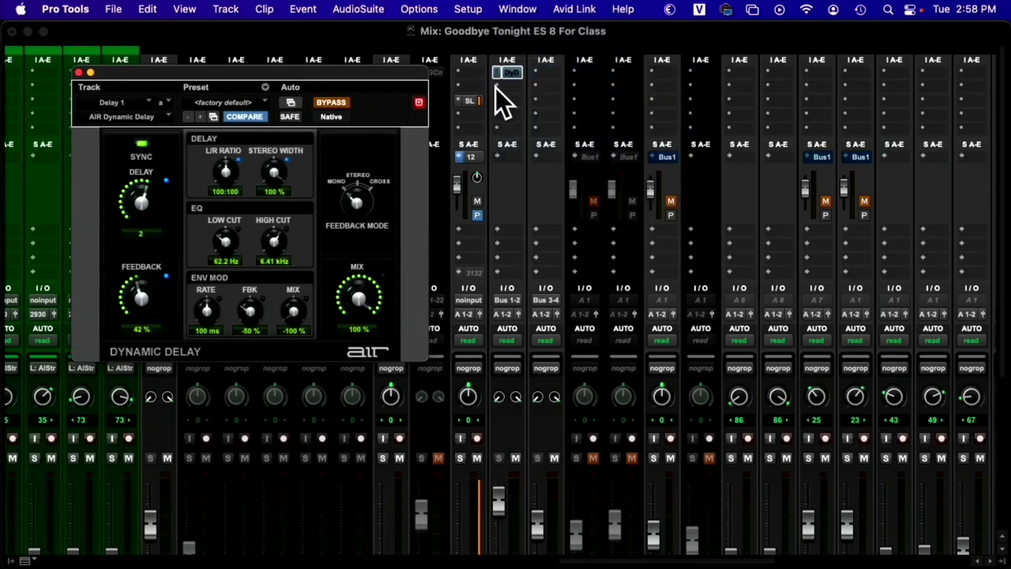
{"action": "left_click", "coordinate": [495, 87]}
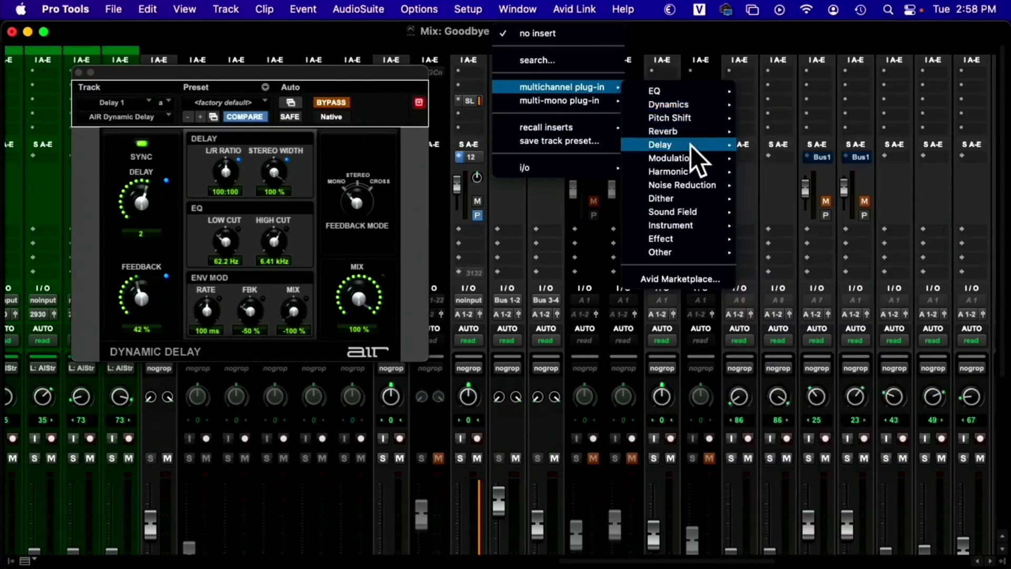
{"action": "mouse_move", "coordinate": [690, 145]}
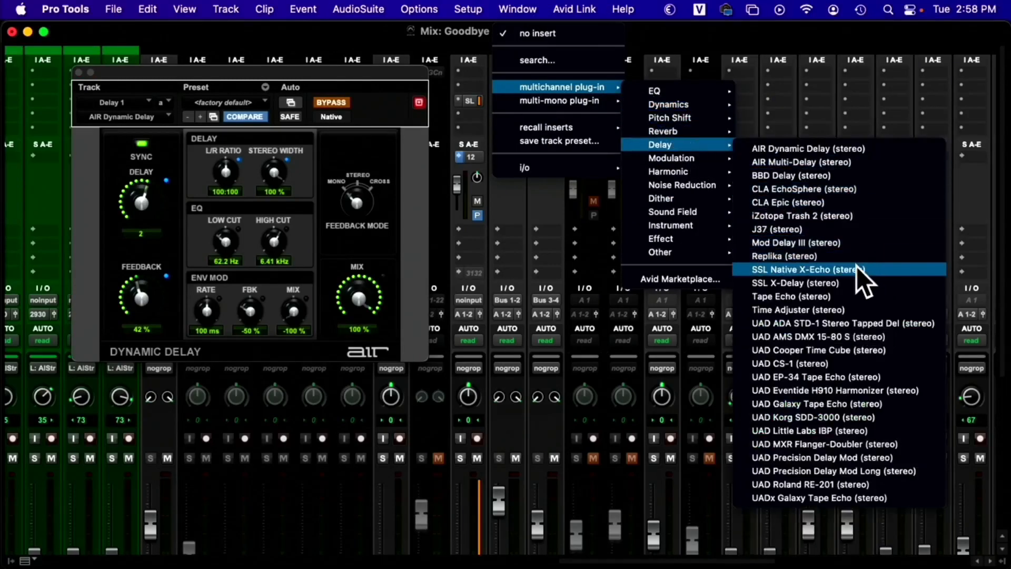
{"action": "left_click", "coordinate": [825, 202]}
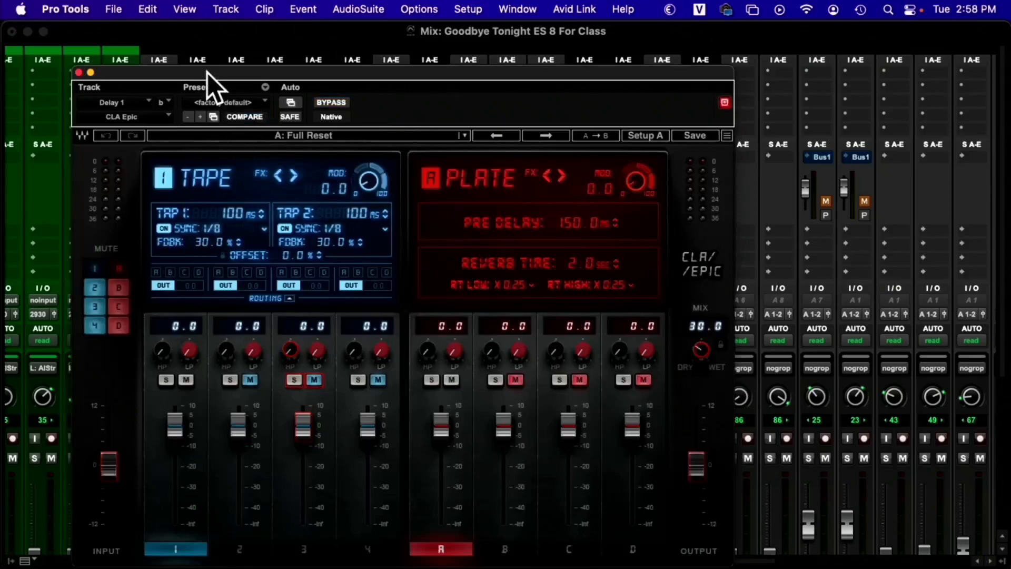
{"action": "left_click_drag", "start_coordinate": [205, 72], "coordinate": [371, 21]}
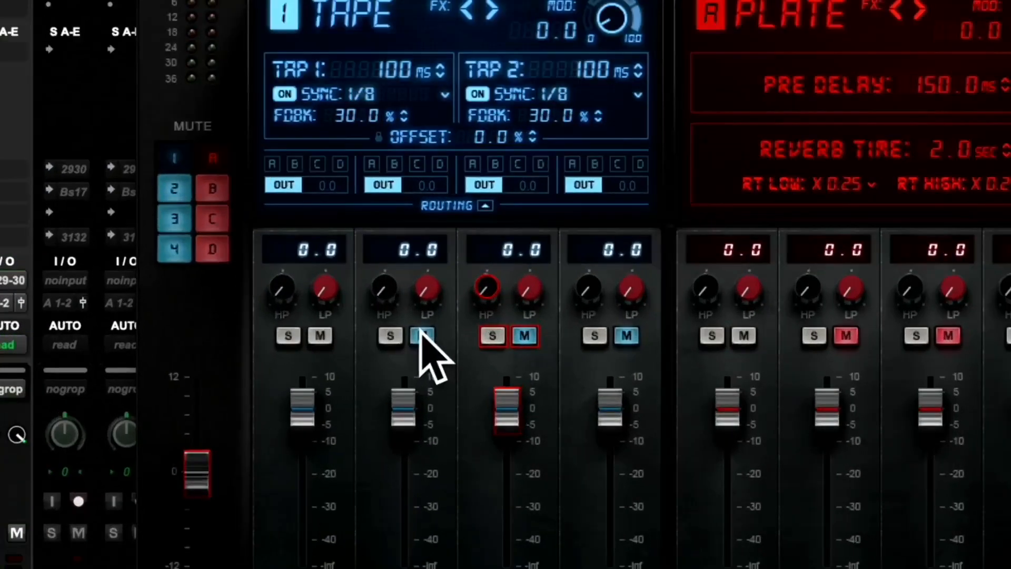
- Mute the Plate reverb, unmute delays 2, 3 and 4, and raise the fader of the Slap delay to 3.9
{"action": "left_click", "coordinate": [743, 335]}
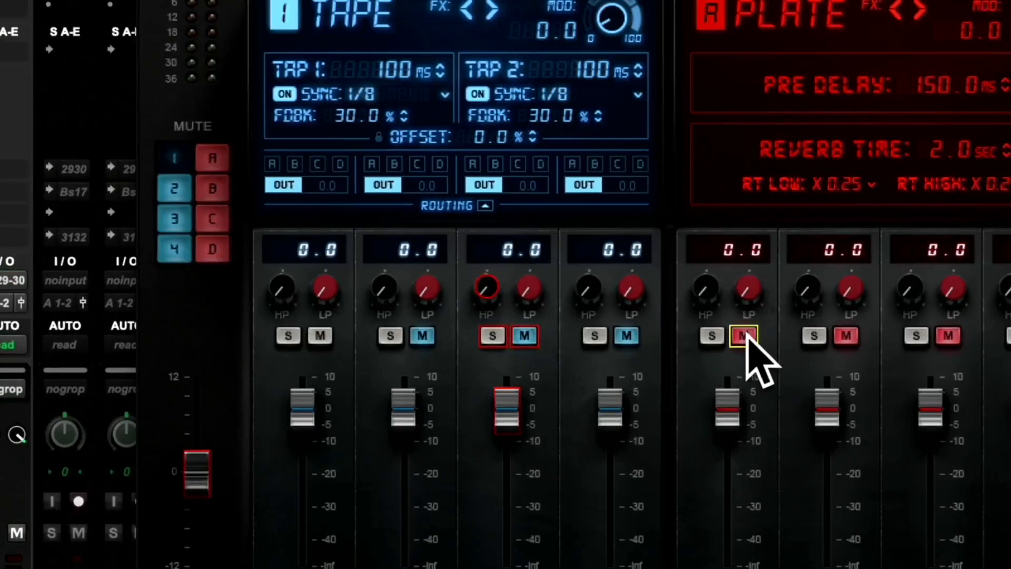
{"action": "left_click", "coordinate": [421, 338]}
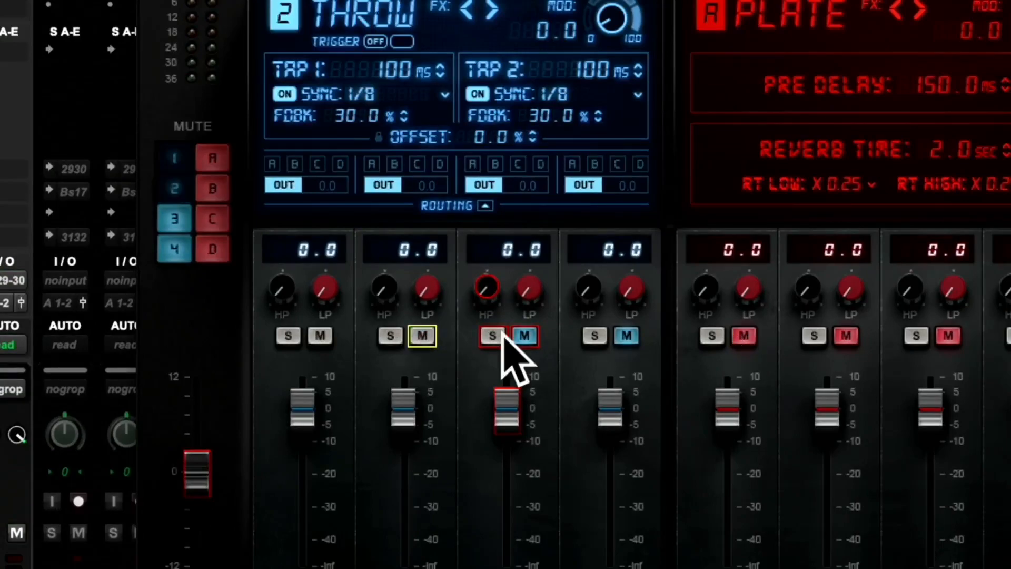
{"action": "left_click", "coordinate": [530, 335]}
{"action": "left_click", "coordinate": [626, 336]}
{"action": "left_click_drag", "start_coordinate": [497, 363], "coordinate": [500, 350]}
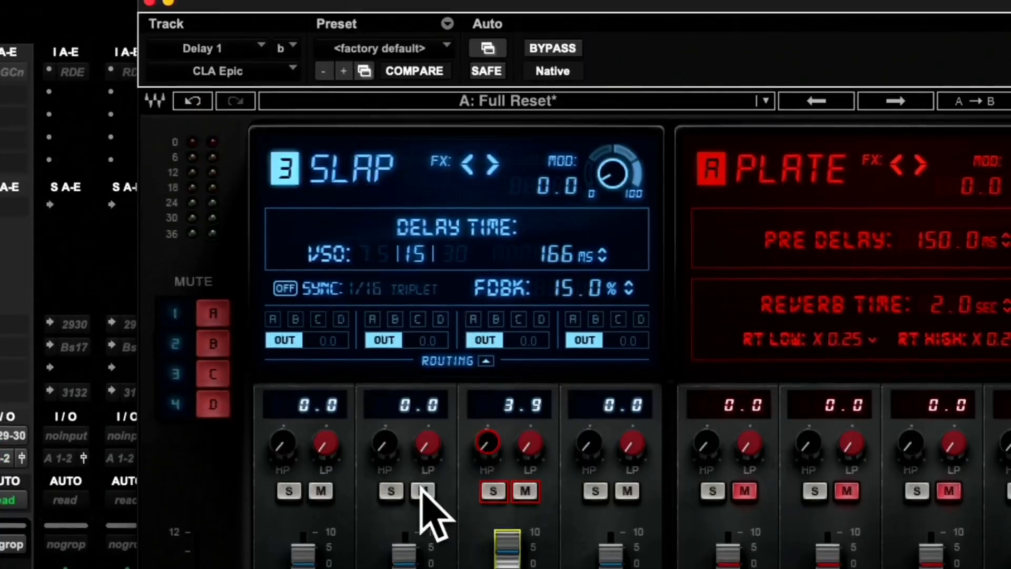
- Solo the Tape delay with tap 1 at 406 ms and tap 2 at 392 ms, and set the Plate pre-delay to 815.2 ms
{"action": "left_click", "coordinate": [288, 490]}
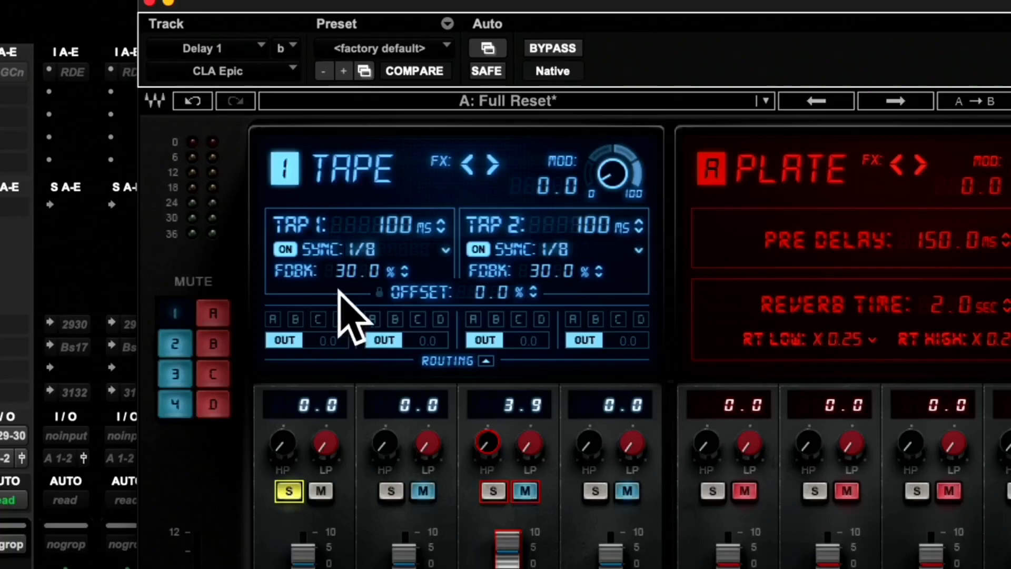
{"action": "left_click_drag", "start_coordinate": [417, 228], "coordinate": [417, 225]}
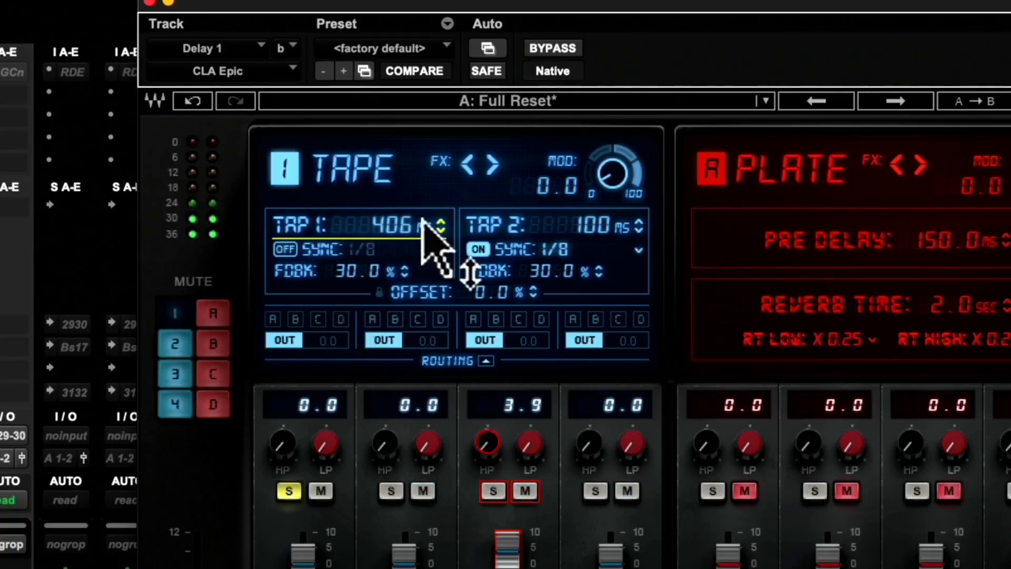
{"action": "left_click_drag", "start_coordinate": [587, 228], "coordinate": [548, 340]}
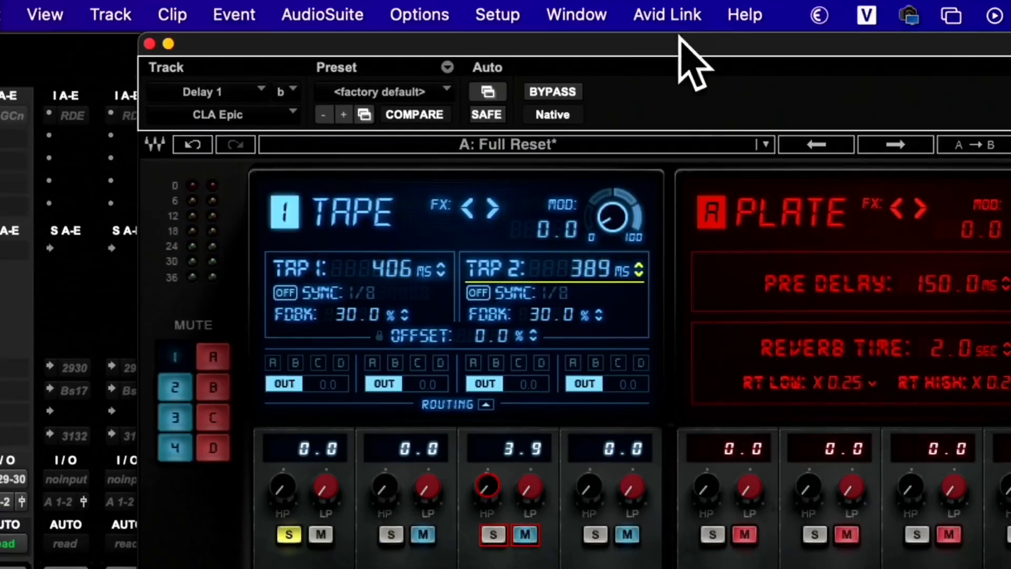
{"action": "left_click_drag", "start_coordinate": [821, 289], "coordinate": [1008, 338]}
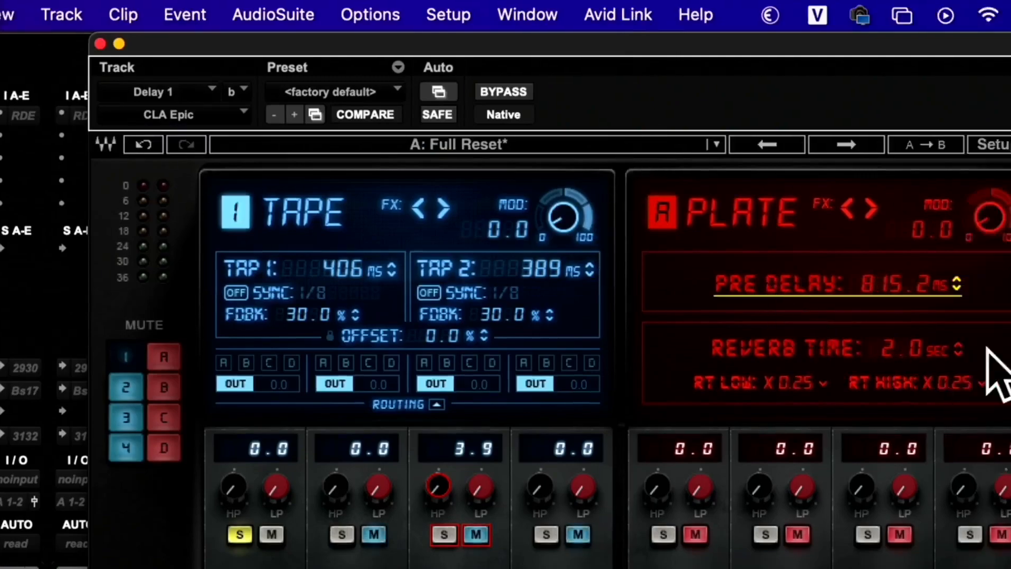
{"action": "left_click_drag", "start_coordinate": [846, 529], "coordinate": [864, 561]}
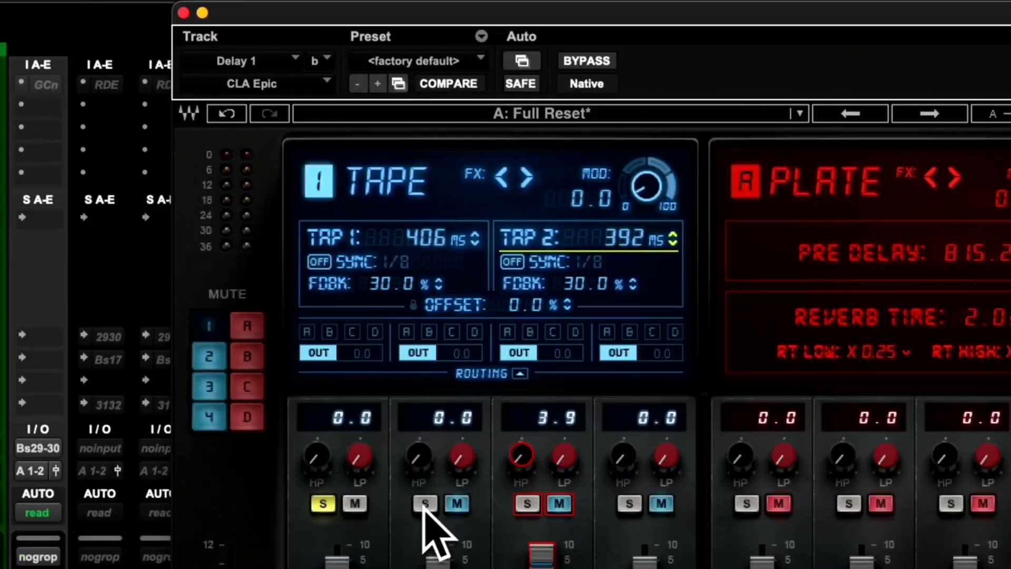
- Solo the Throw and Slap delays together with Tape and raise Slap's high-pass filter frequency
{"action": "left_click", "coordinate": [425, 534]}
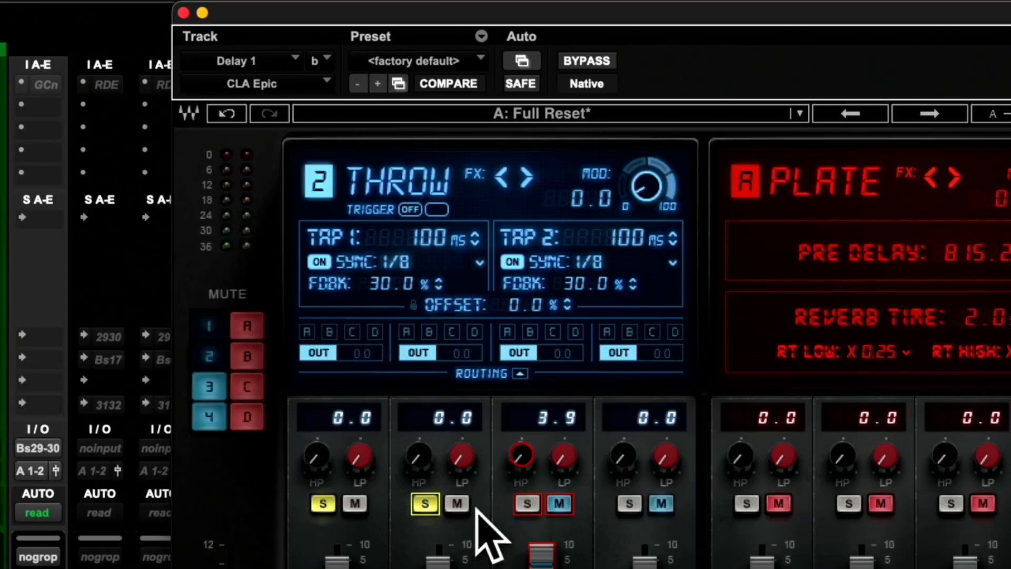
{"action": "left_click", "coordinate": [527, 503]}
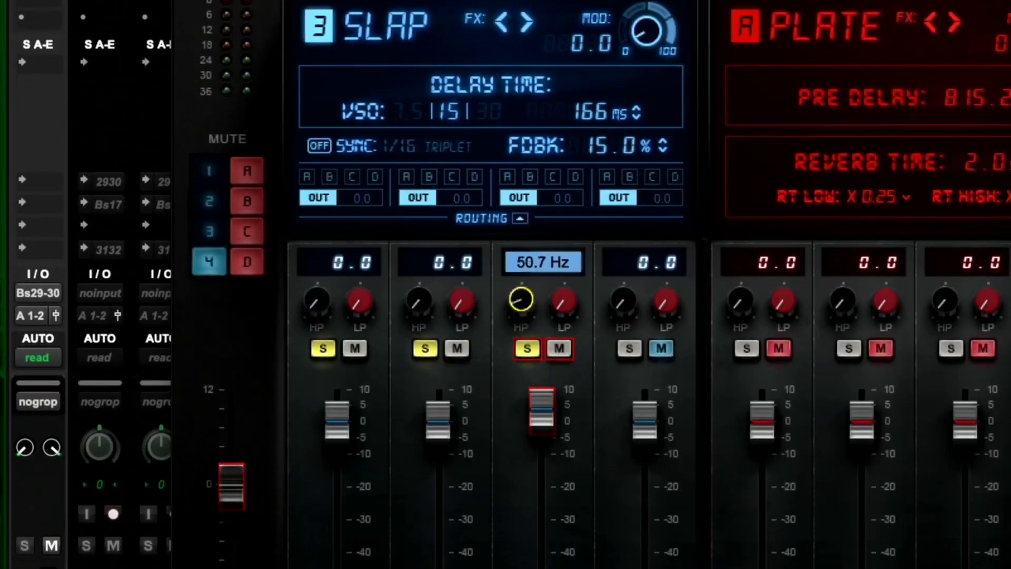
- Set the Throw delay's high-pass filter to 119.5 Hz and lower the low-pass filters of Throw and Slap
{"action": "mouse_move", "coordinate": [464, 295]}
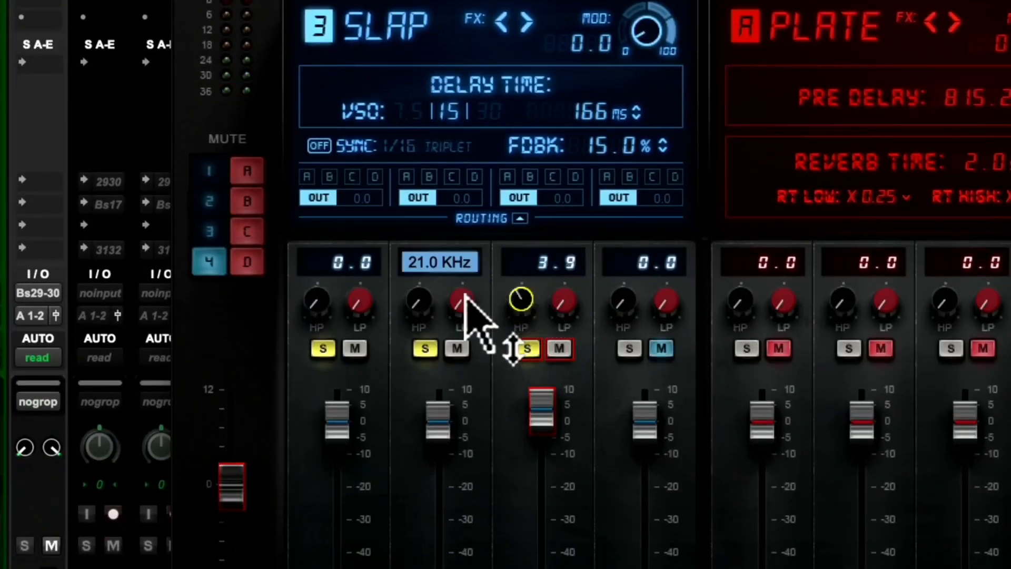
{"action": "left_click", "coordinate": [419, 300]}
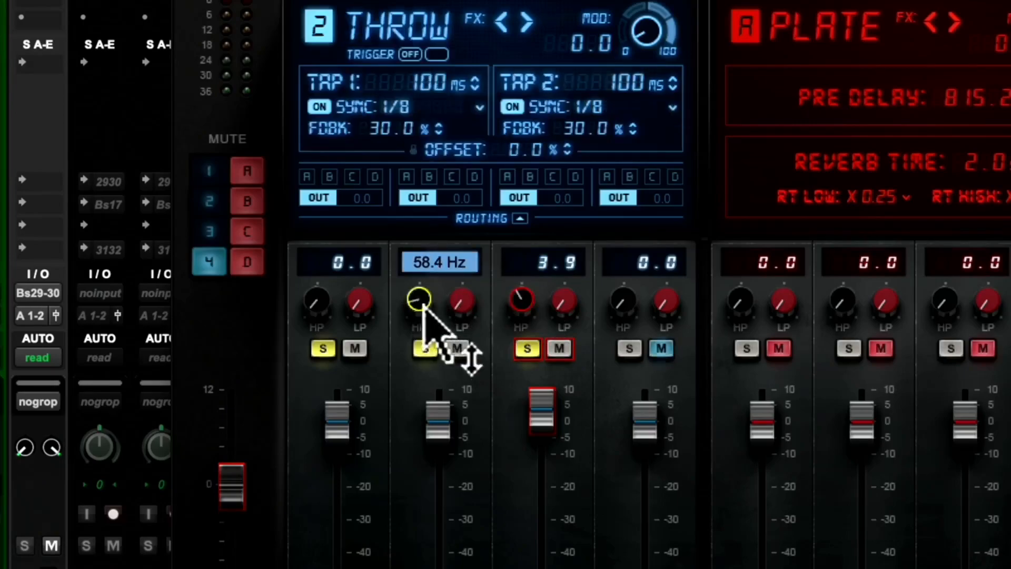
{"action": "left_click", "coordinate": [462, 300]}
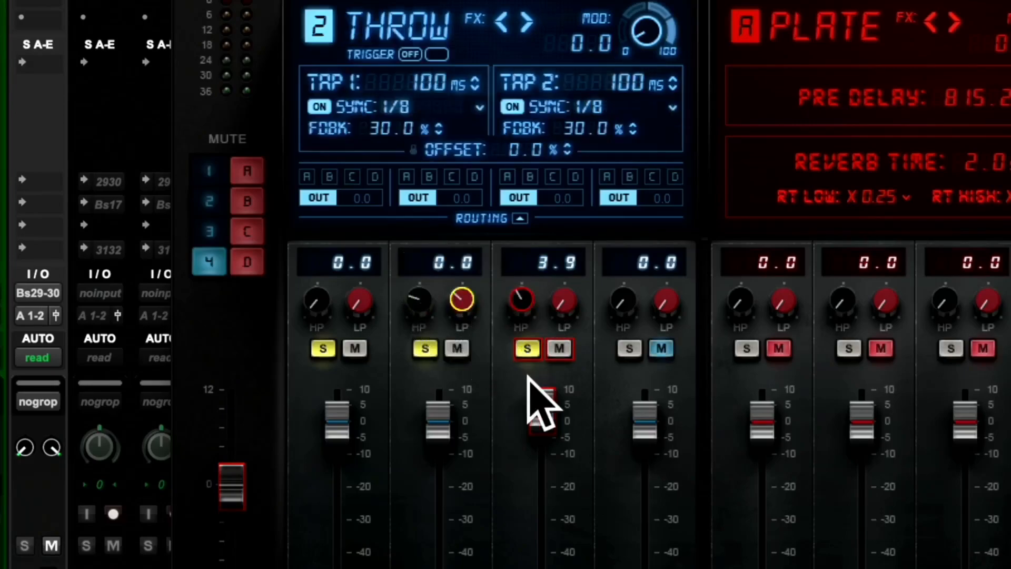
{"action": "left_click", "coordinate": [563, 300]}
{"action": "left_click_drag", "start_coordinate": [564, 300], "coordinate": [563, 311]}
{"action": "left_click", "coordinate": [419, 300]}
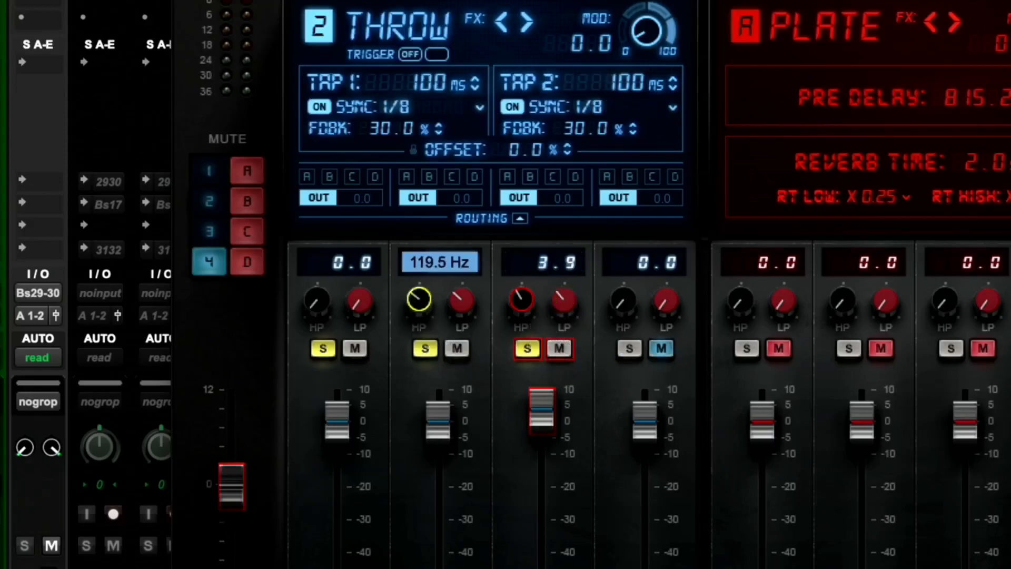
- Raise the Tape delay's high-pass filter and lower its low-pass filter, set Crowd's high-pass filter to 178.3 Hz and solo Crowd as well
{"action": "left_click_drag", "start_coordinate": [323, 300], "coordinate": [359, 309]}
{"action": "left_click_drag", "start_coordinate": [627, 304], "coordinate": [632, 326]}
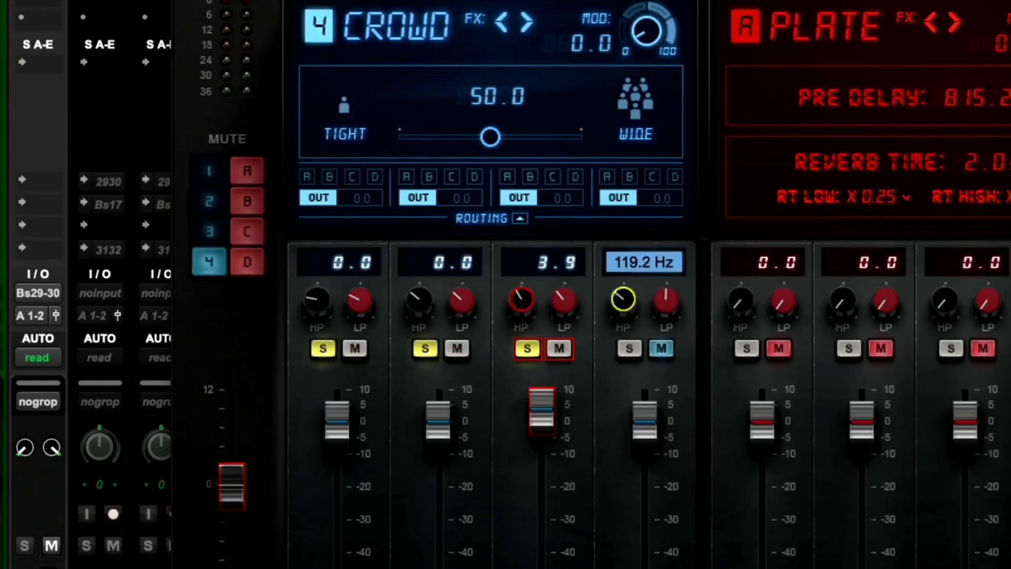
{"action": "left_click", "coordinate": [625, 300], "text": "alt"}
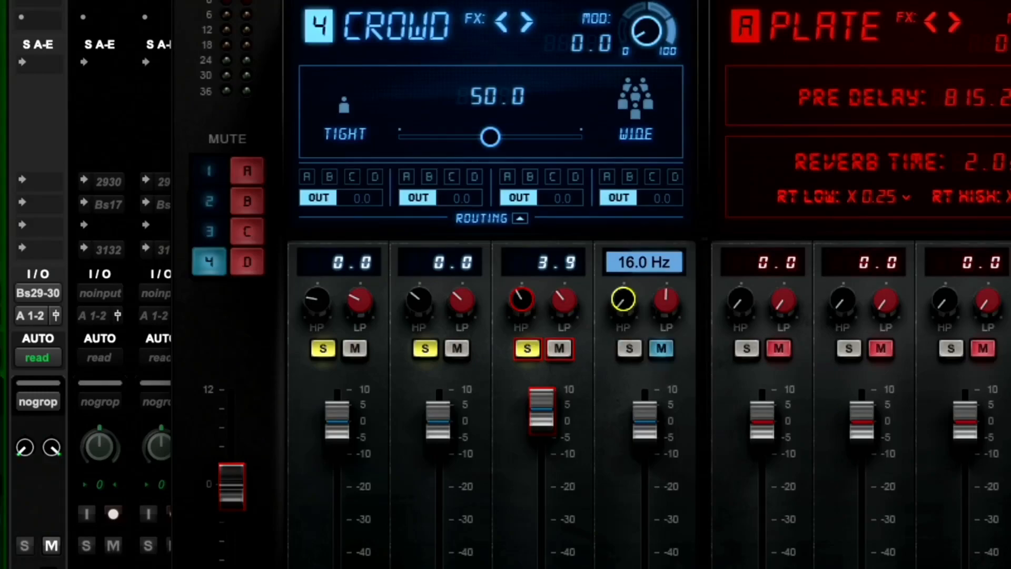
{"action": "left_click_drag", "start_coordinate": [625, 300], "coordinate": [623, 287]}
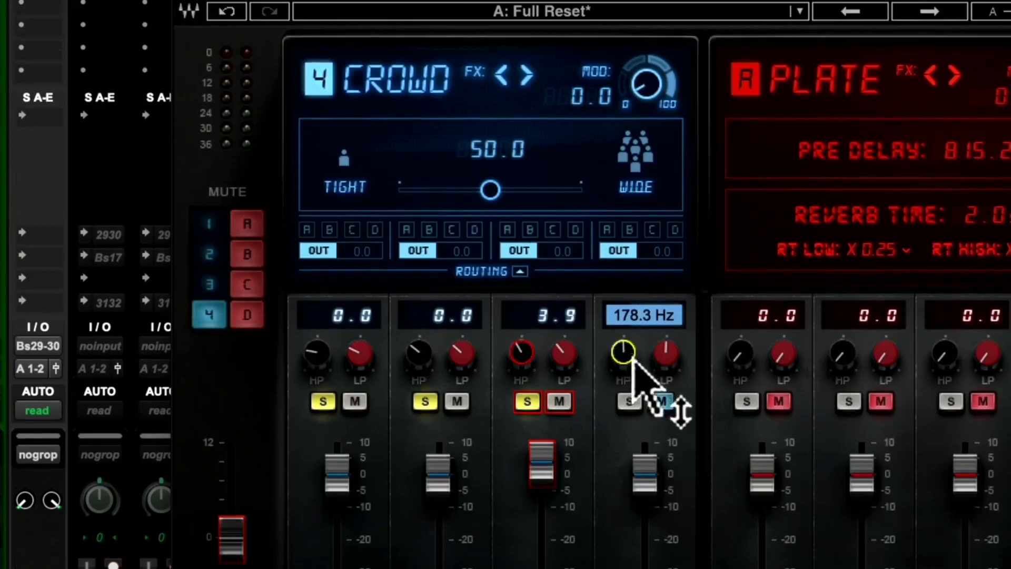
{"action": "left_click", "coordinate": [629, 401]}
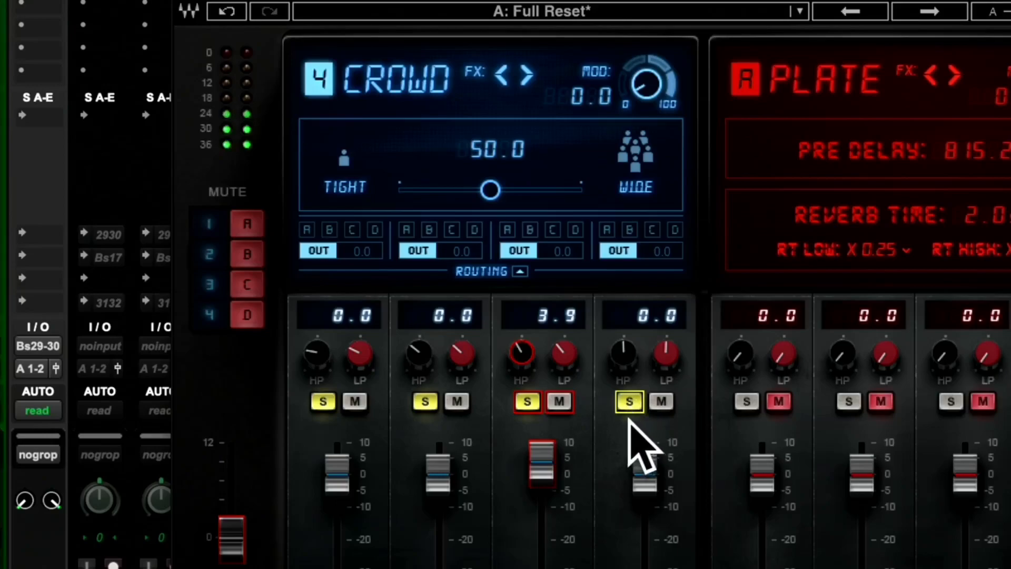
- Balance the delays by lowering the Throw fader to -2.9, Crowd to -25.4 and Slap below unity, and close CLA Epic
{"action": "left_click_drag", "start_coordinate": [553, 453], "coordinate": [573, 480]}
{"action": "left_click_drag", "start_coordinate": [653, 476], "coordinate": [652, 526]}
{"action": "left_click_drag", "start_coordinate": [558, 459], "coordinate": [558, 471]}
{"action": "left_click_drag", "start_coordinate": [644, 523], "coordinate": [643, 557]}
{"action": "left_click_drag", "start_coordinate": [541, 473], "coordinate": [541, 500]}
{"action": "left_click_drag", "start_coordinate": [431, 448], "coordinate": [433, 466]}
{"action": "left_click_drag", "start_coordinate": [552, 479], "coordinate": [553, 483]}
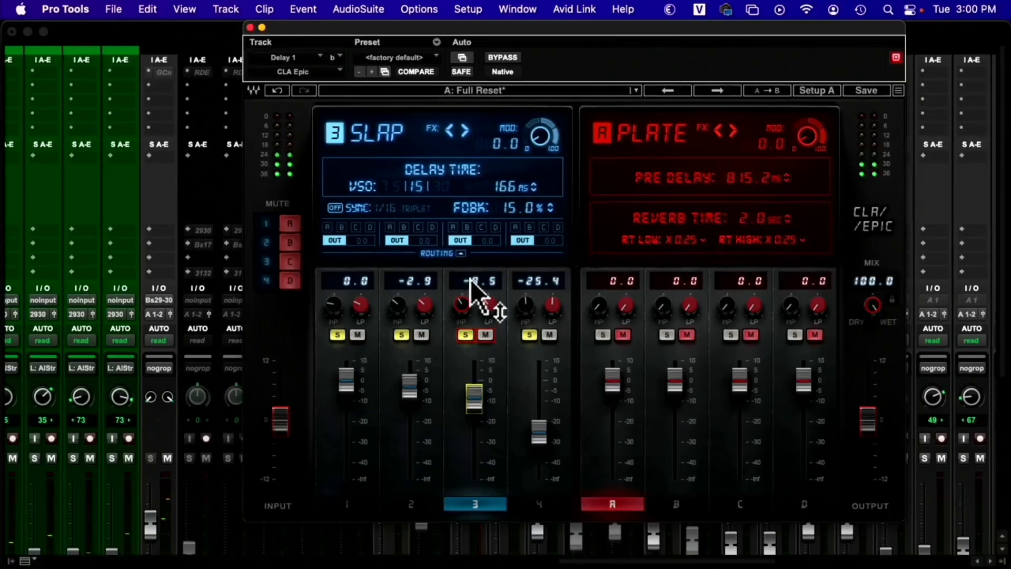
{"action": "left_click", "coordinate": [251, 27]}
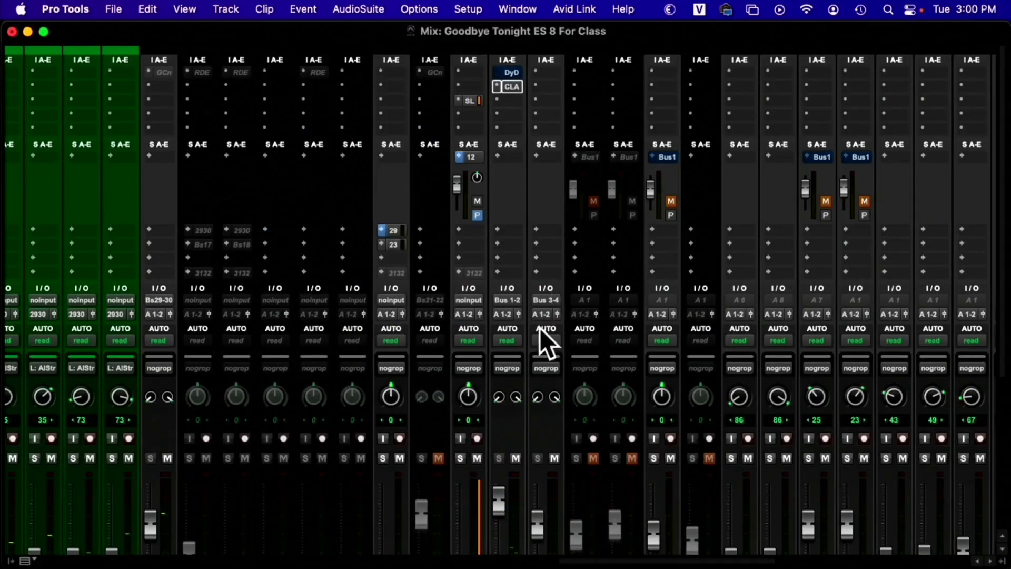
- Lower the Delay 1 track fader to -1.7 dB in the mixer
{"action": "scroll", "coordinate": [527, 332], "scroll_direction": "down", "scroll_amount": 5}
{"action": "left_click_drag", "start_coordinate": [501, 281], "coordinate": [506, 310]}
{"action": "scroll", "coordinate": [507, 311], "scroll_direction": "up", "scroll_amount": 5}
- Rename the Delay 2 track as Verb
{"action": "scroll", "coordinate": [513, 321], "scroll_direction": "down", "scroll_amount": 5}
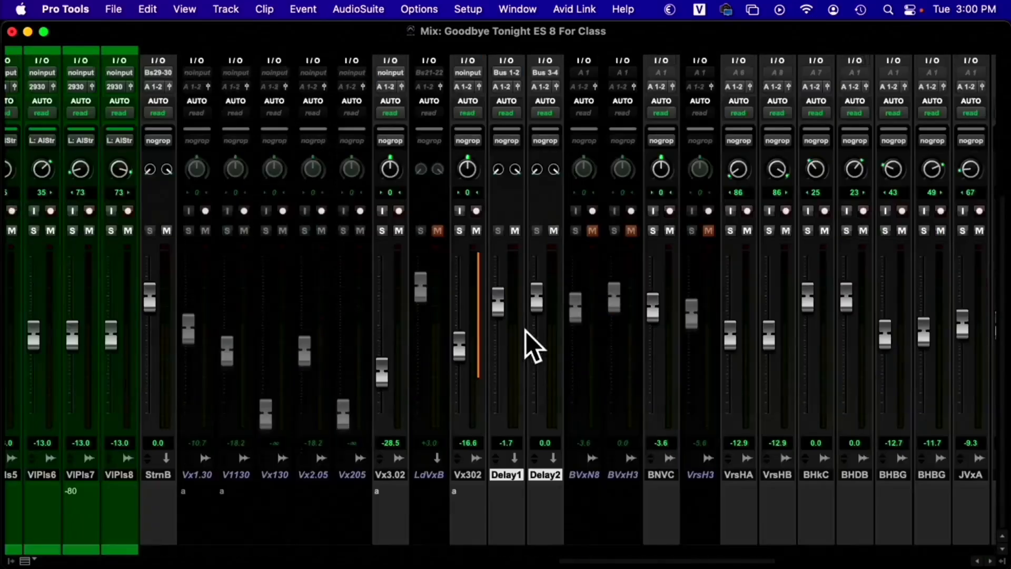
{"action": "double_click", "coordinate": [551, 476]}
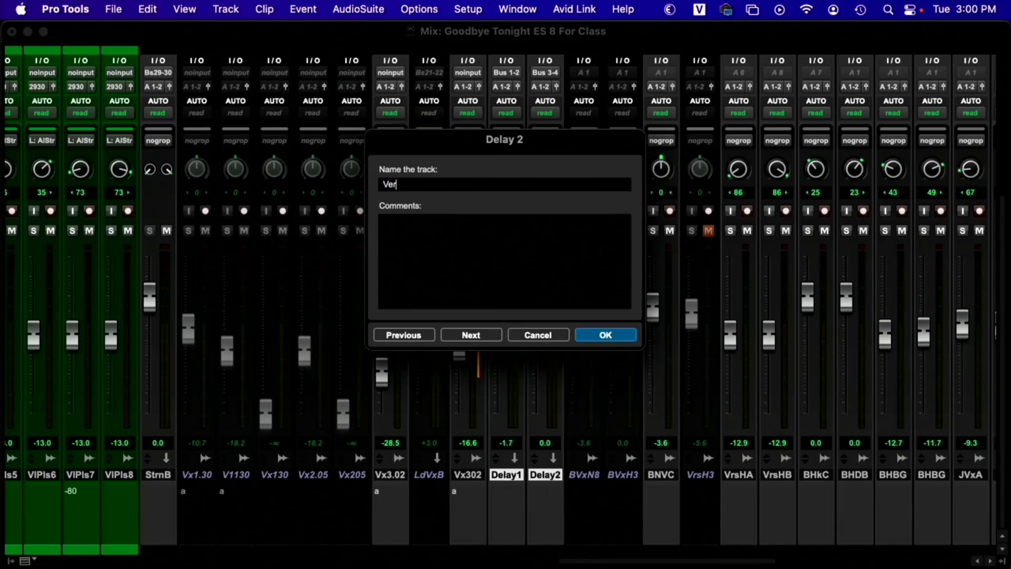
{"action": "key", "text": "Return"}
- Insert the stereo Raum reverb in the Verb track's first insert slot and move its window clear of the vocal and effect tracks
{"action": "scroll", "coordinate": [553, 469], "scroll_direction": "up", "scroll_amount": 5}
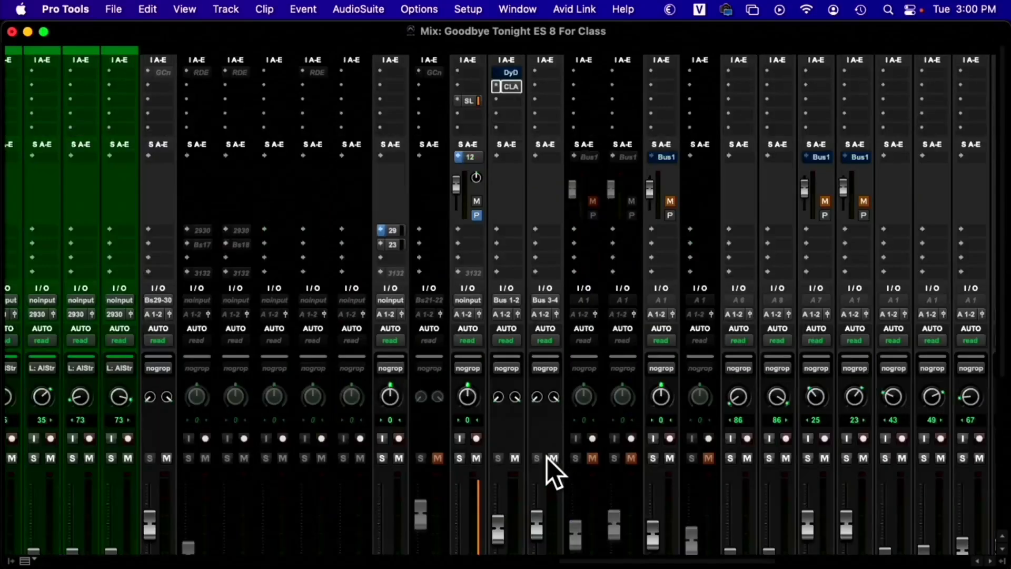
{"action": "left_click", "coordinate": [536, 72]}
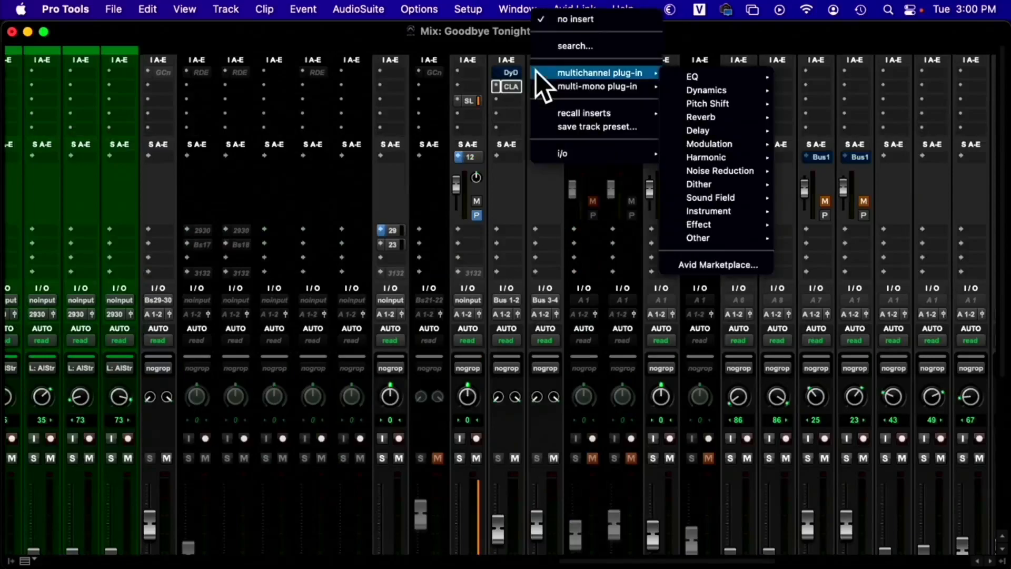
{"action": "mouse_move", "coordinate": [731, 119]}
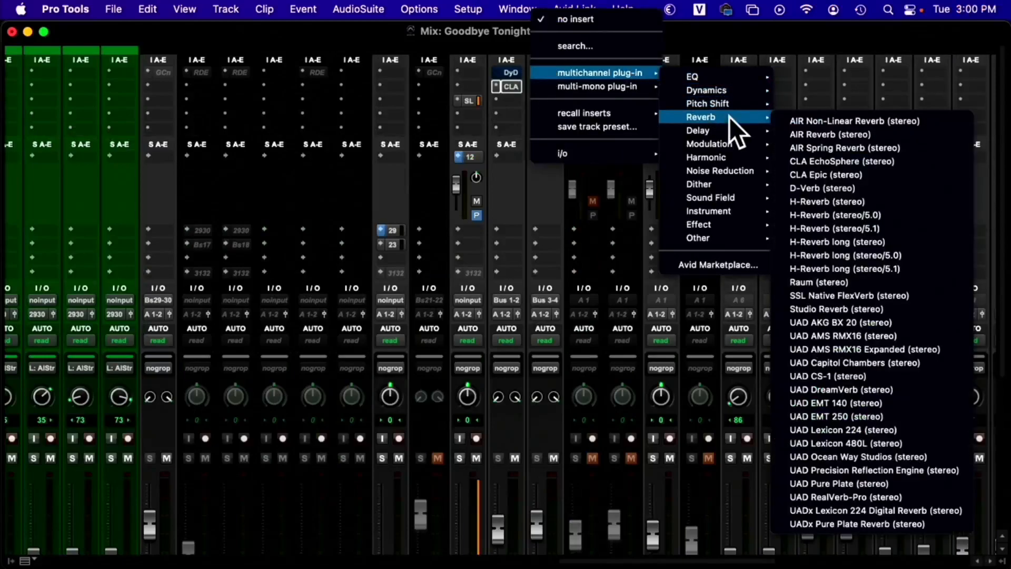
{"action": "left_click", "coordinate": [899, 276]}
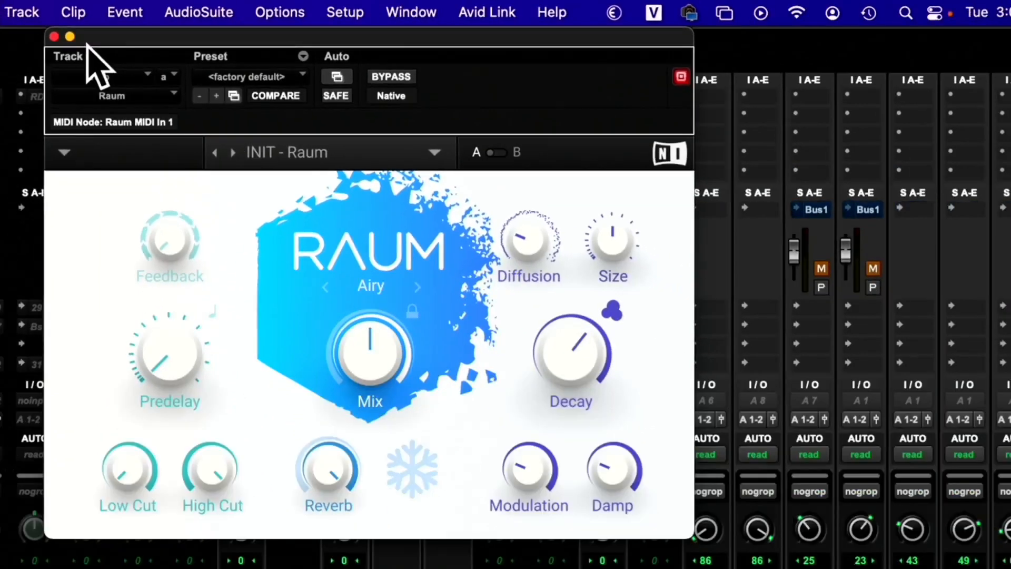
{"action": "left_click_drag", "start_coordinate": [118, 35], "coordinate": [396, 32]}
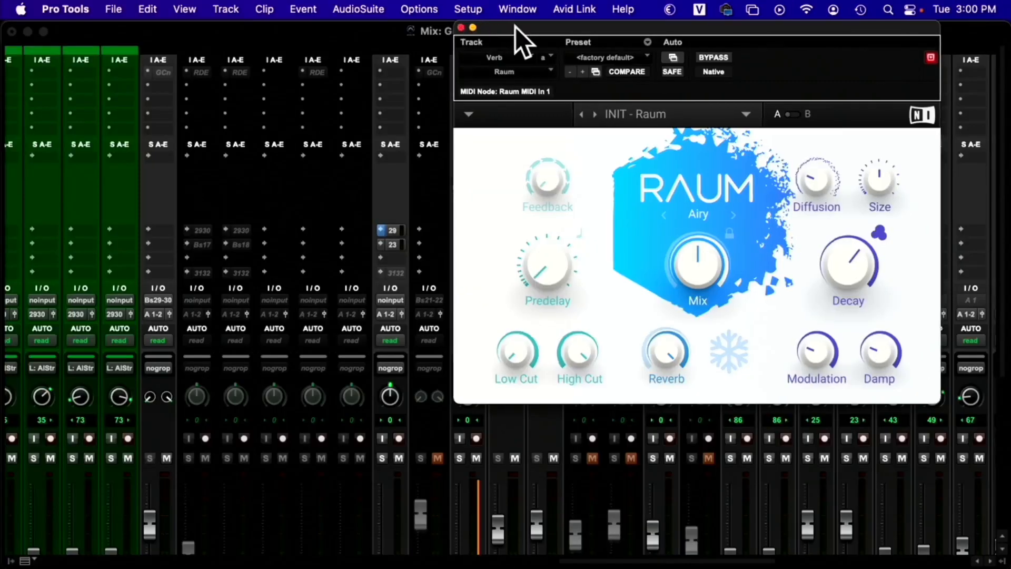
{"action": "left_click_drag", "start_coordinate": [515, 29], "coordinate": [708, 30]}
- Add send B on the Vox 3b.02 track to Bus 3-4 (Stereo), set its level to 0.0 dB and expand the send controls in the mixer
{"action": "left_click", "coordinate": [458, 230]}
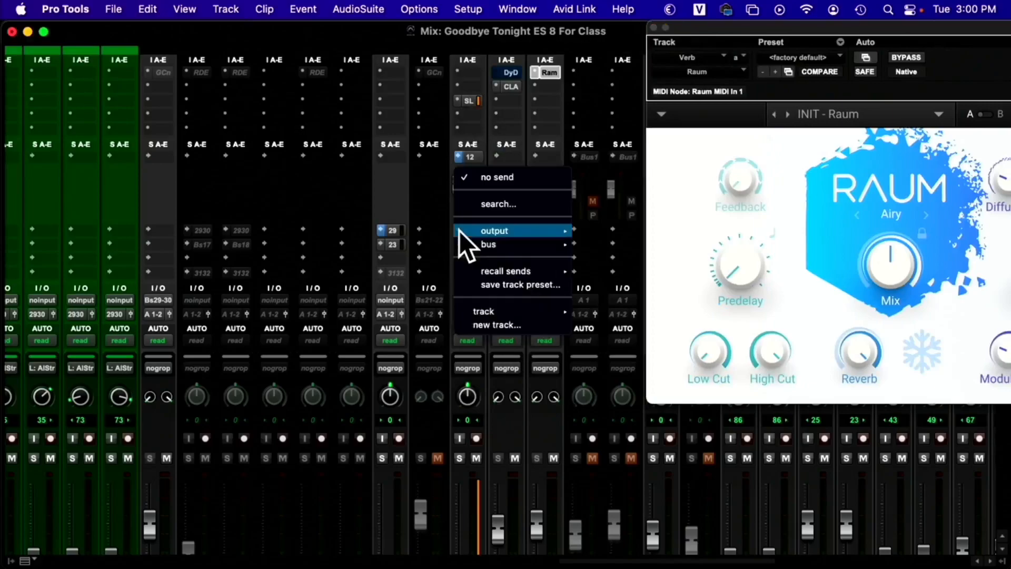
{"action": "mouse_move", "coordinate": [492, 244]}
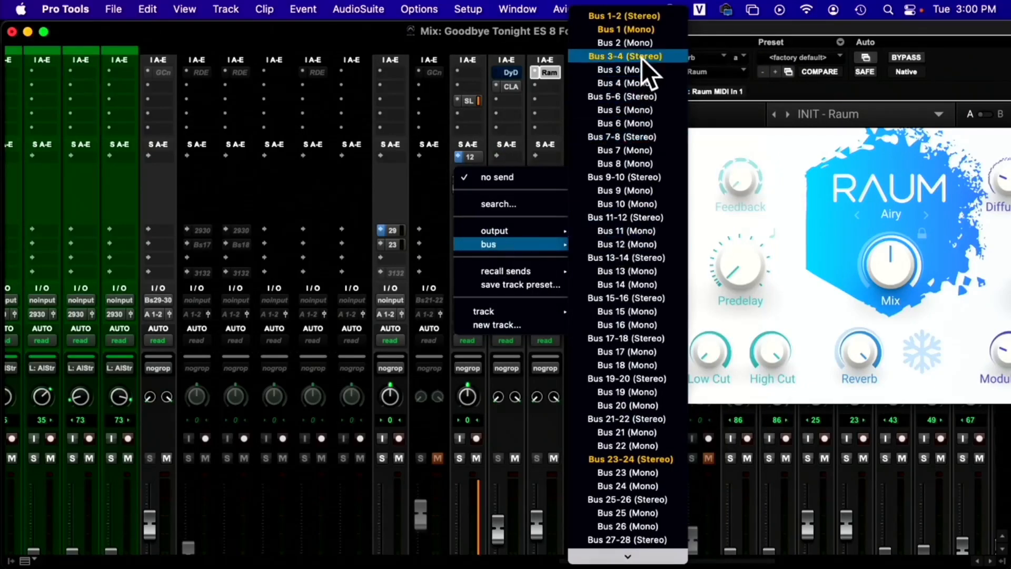
{"action": "left_click", "coordinate": [625, 55]}
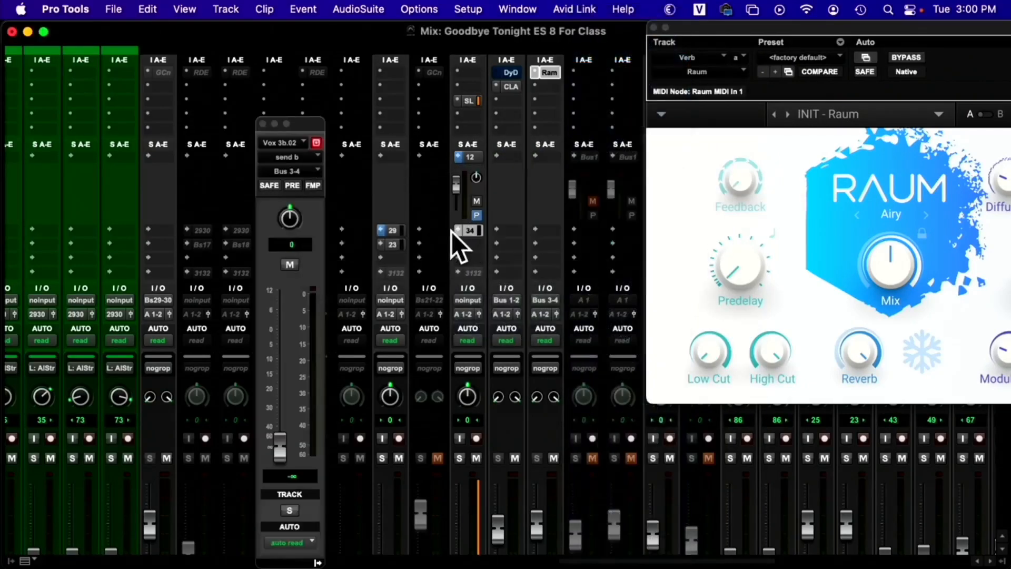
{"action": "left_click", "coordinate": [279, 443], "text": "alt"}
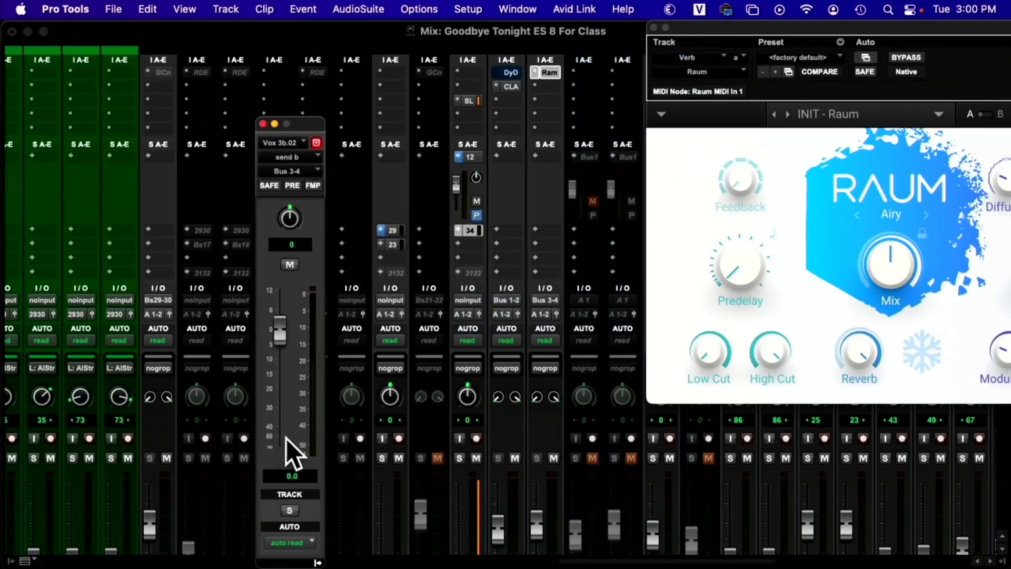
{"action": "left_click", "coordinate": [457, 230], "text": "super"}
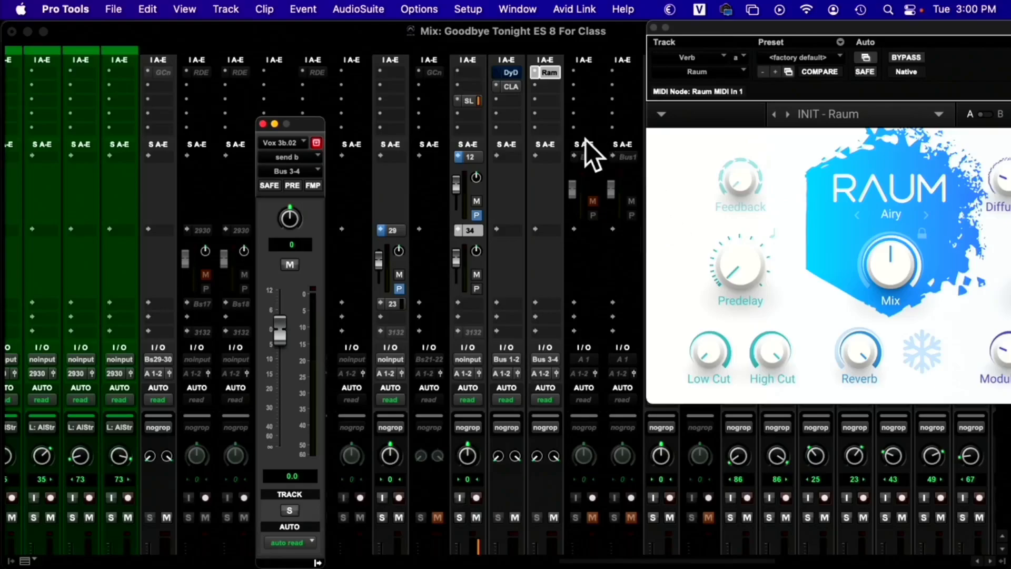
- Raise the Verb track fader to +10.4 dB and set Raum's Mix to 100%
{"action": "scroll", "coordinate": [586, 141], "scroll_direction": "down", "scroll_amount": 10}
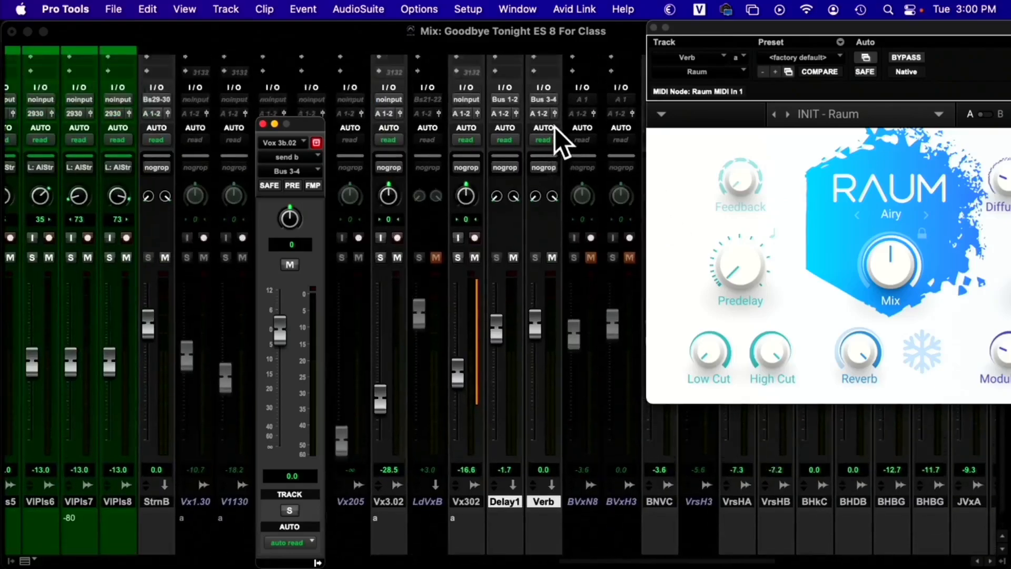
{"action": "scroll", "coordinate": [554, 126], "scroll_direction": "up", "scroll_amount": 10}
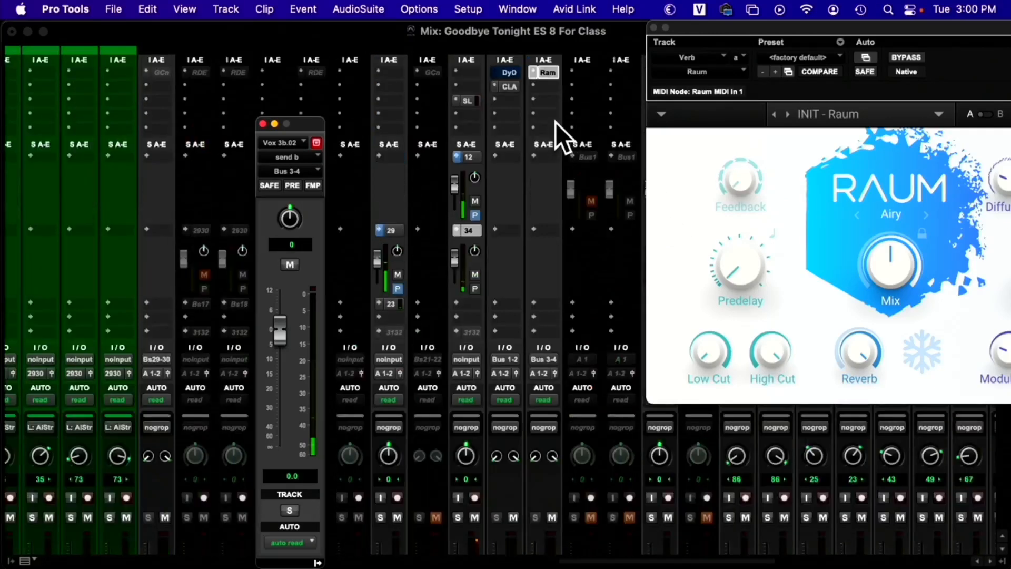
{"action": "scroll", "coordinate": [555, 122], "scroll_direction": "down", "scroll_amount": 10}
{"action": "left_click_drag", "start_coordinate": [538, 296], "coordinate": [538, 263]}
{"action": "left_click_drag", "start_coordinate": [889, 264], "coordinate": [890, 242]}
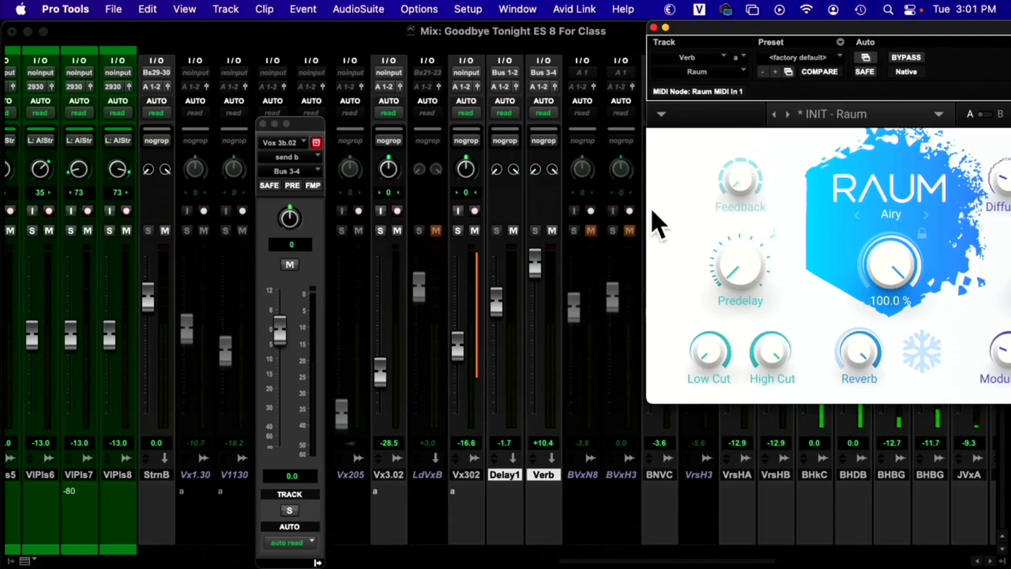
- Switch the vocal's Bus 3-4 send to pre-fader and close the send window
{"action": "left_click_drag", "start_coordinate": [774, 22], "coordinate": [560, 15]}
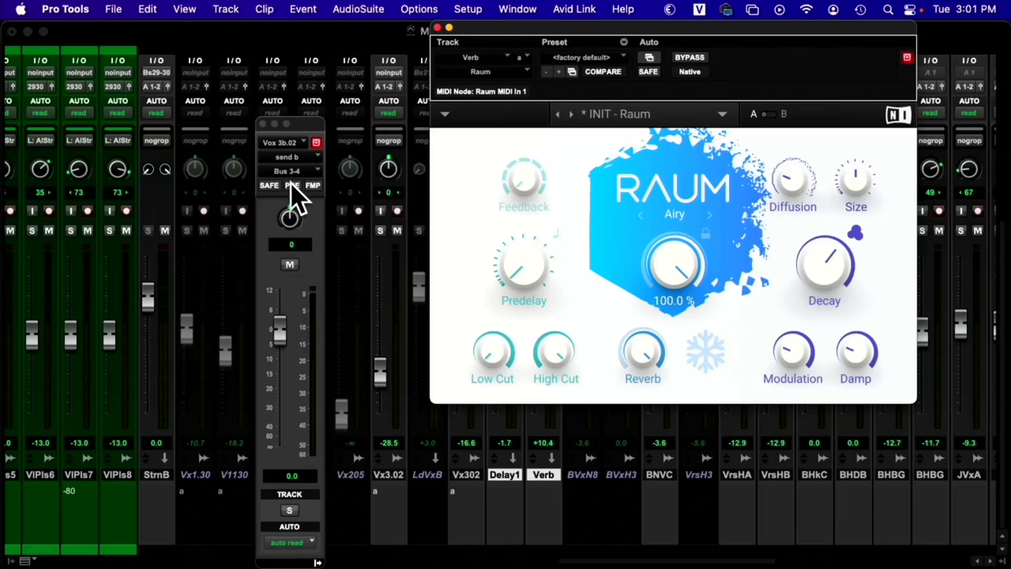
{"action": "left_click", "coordinate": [262, 124]}
{"action": "left_click_drag", "start_coordinate": [497, 33], "coordinate": [674, 33]}
{"action": "scroll", "coordinate": [516, 223], "scroll_direction": "up", "scroll_amount": 5}
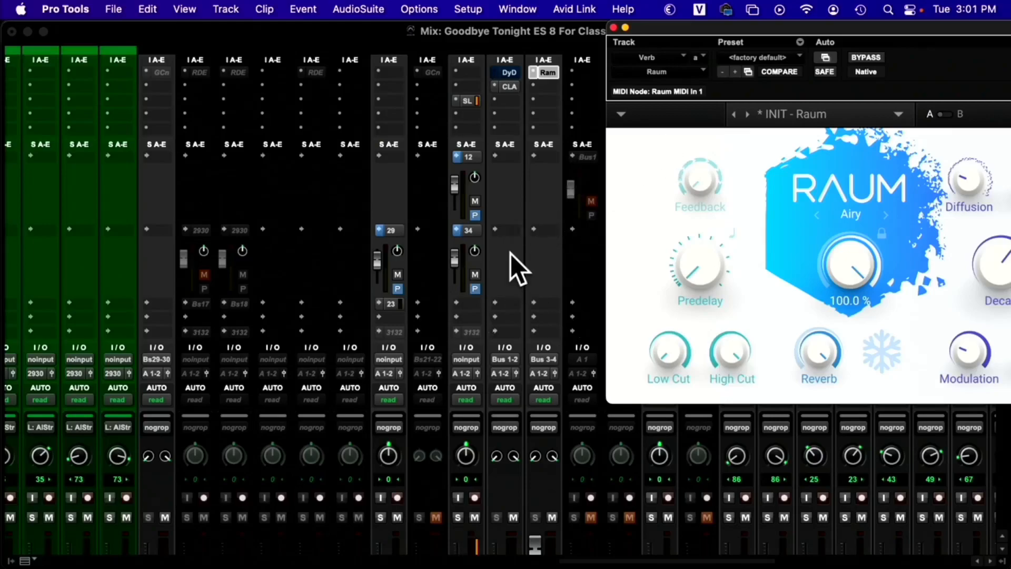
- Bring Raum's window back over the mixer and step forward through its presets to Dark Sister
{"action": "left_click_drag", "start_coordinate": [694, 29], "coordinate": [473, 29]}
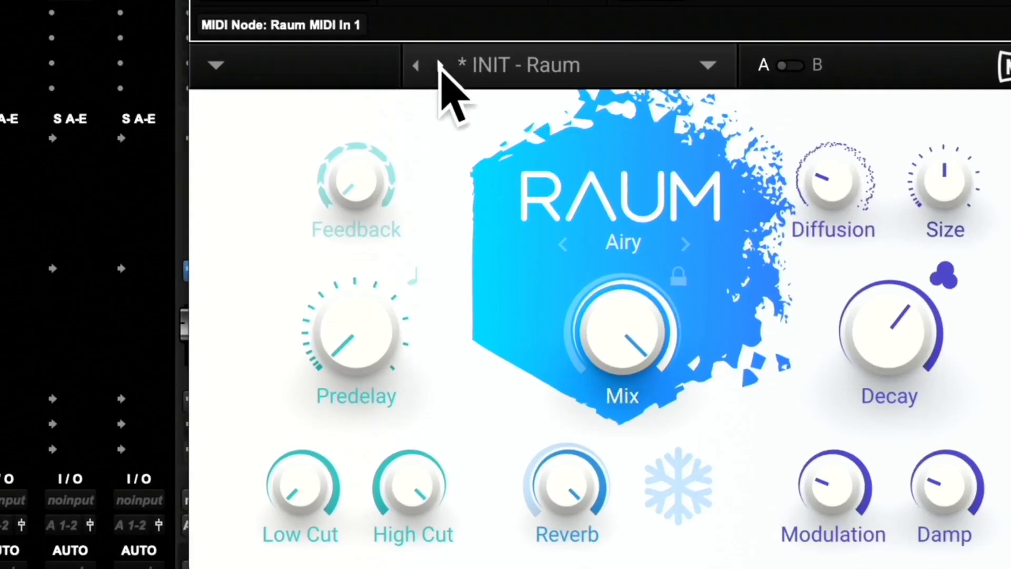
{"action": "left_click", "coordinate": [440, 65]}
{"action": "left_click", "coordinate": [440, 65]}
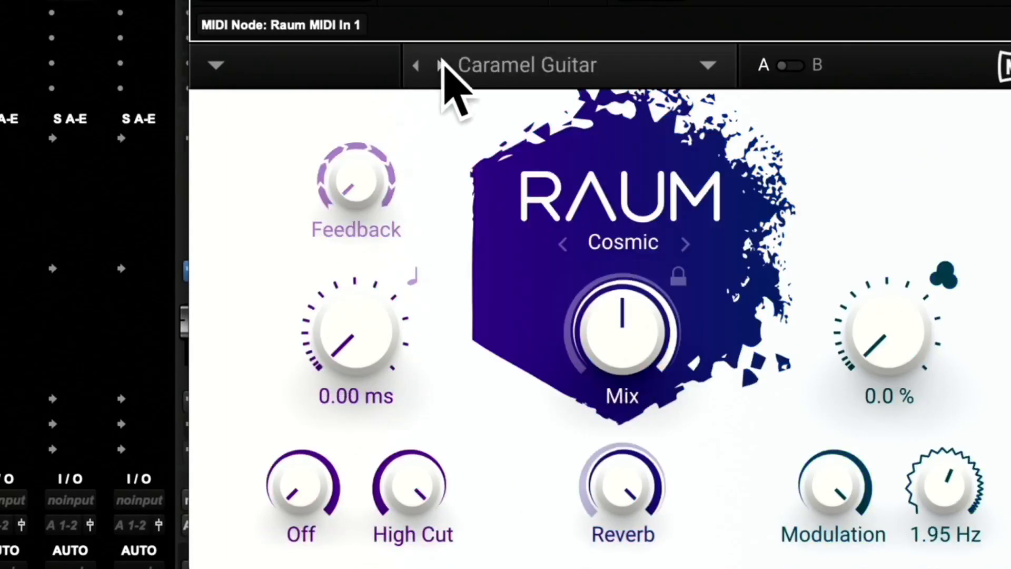
{"action": "left_click", "coordinate": [440, 65]}
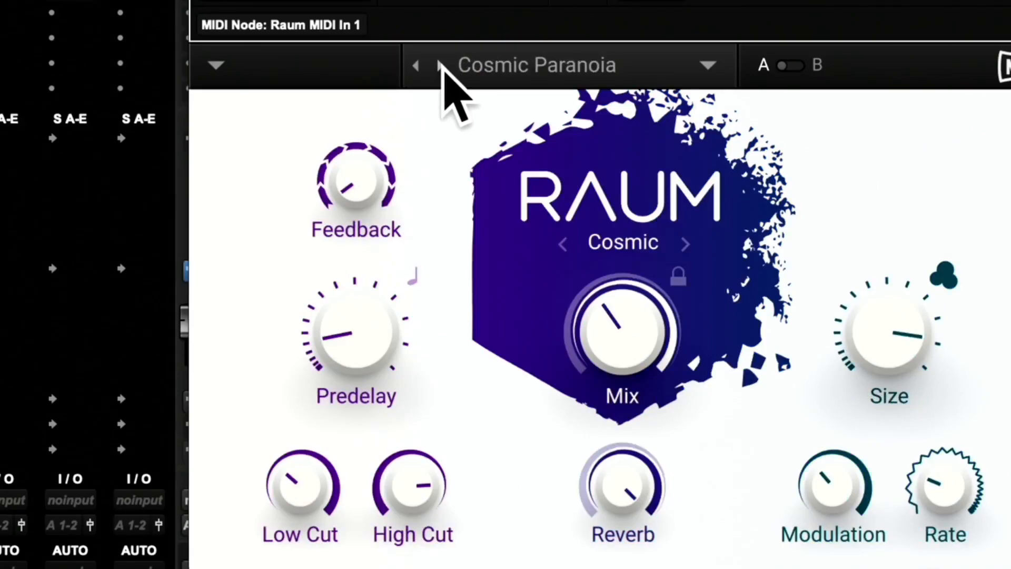
{"action": "left_click", "coordinate": [441, 65]}
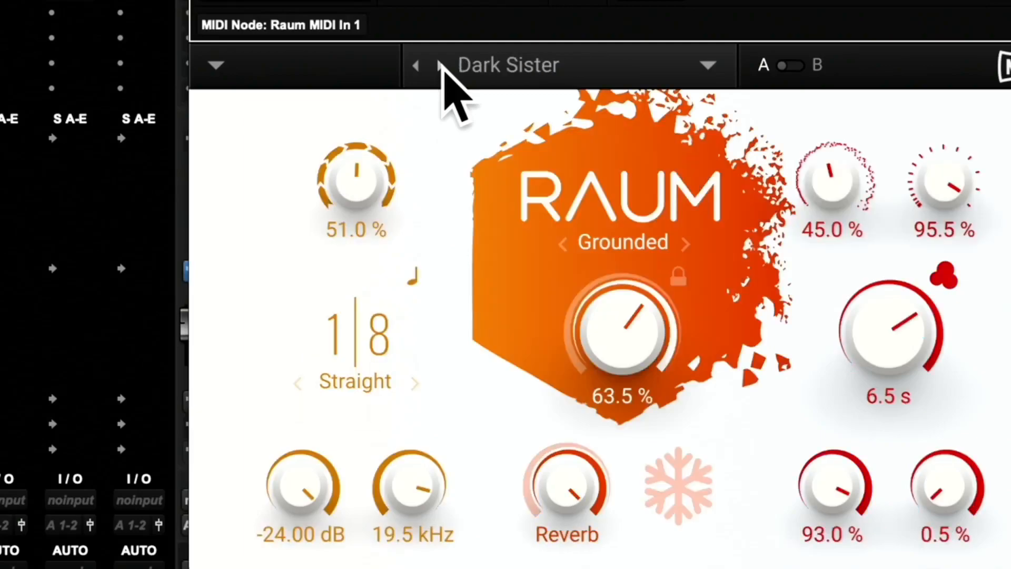
- Set Raum's Mix to 100%, lock it, and test the lock by switching to the next preset and back to Dark Sister
{"action": "left_click_drag", "start_coordinate": [609, 323], "coordinate": [609, 263]}
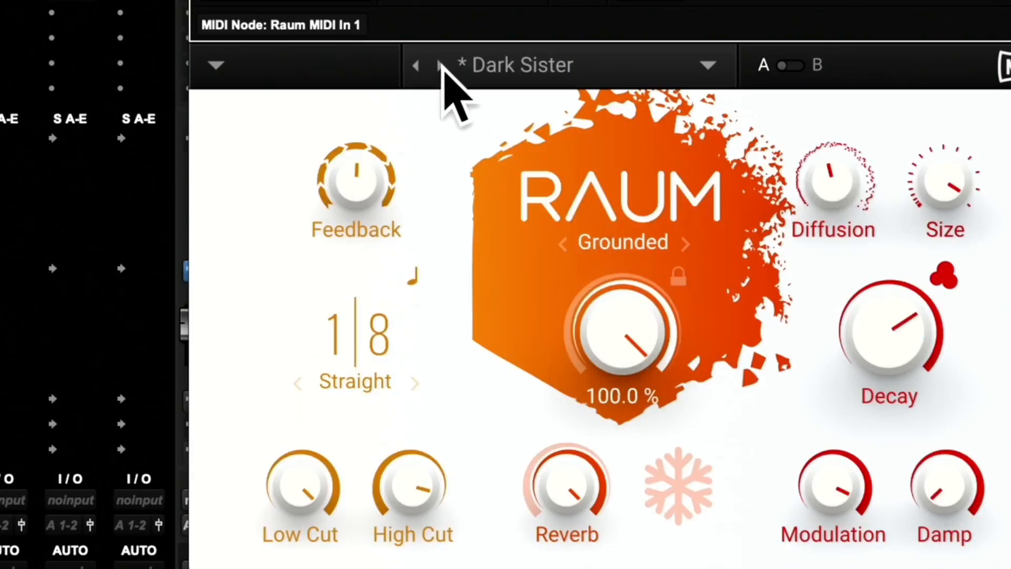
{"action": "left_click", "coordinate": [679, 275]}
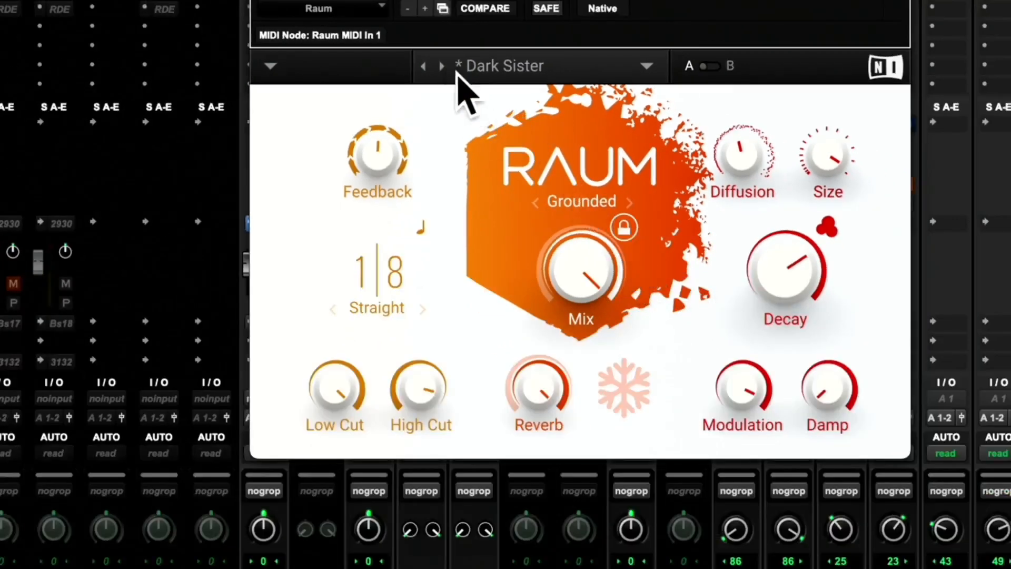
{"action": "left_click", "coordinate": [441, 66]}
{"action": "left_click", "coordinate": [424, 65]}
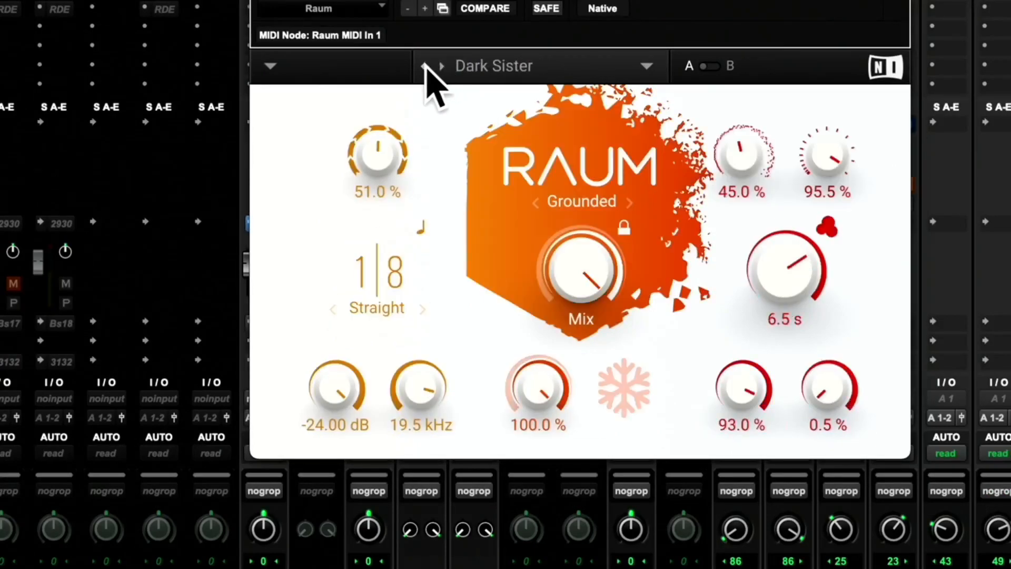
- Audition Raum's presets one after another, from Drone Delight through to Guitar Reverse
{"action": "left_click", "coordinate": [442, 66]}
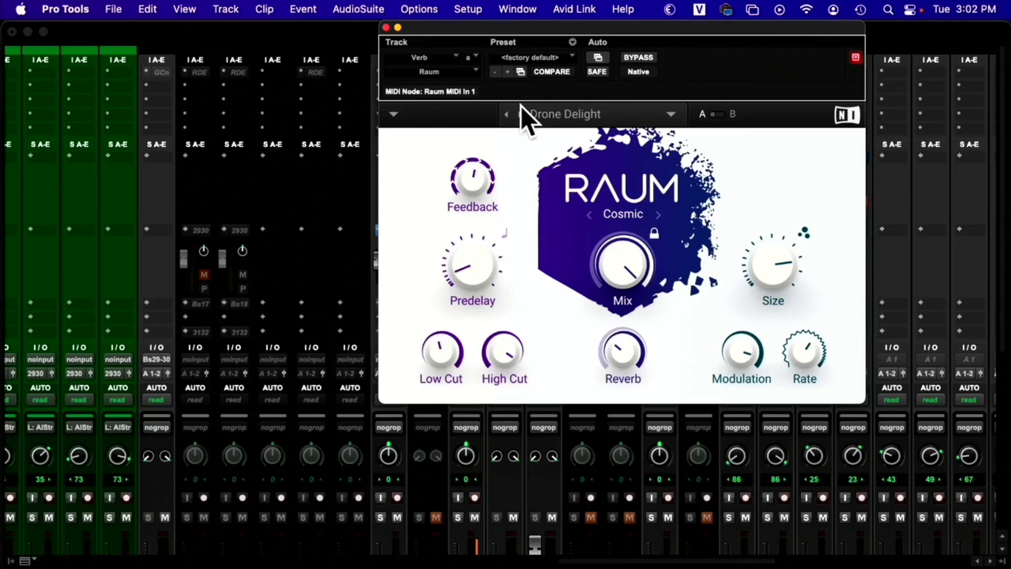
{"action": "left_click", "coordinate": [523, 113]}
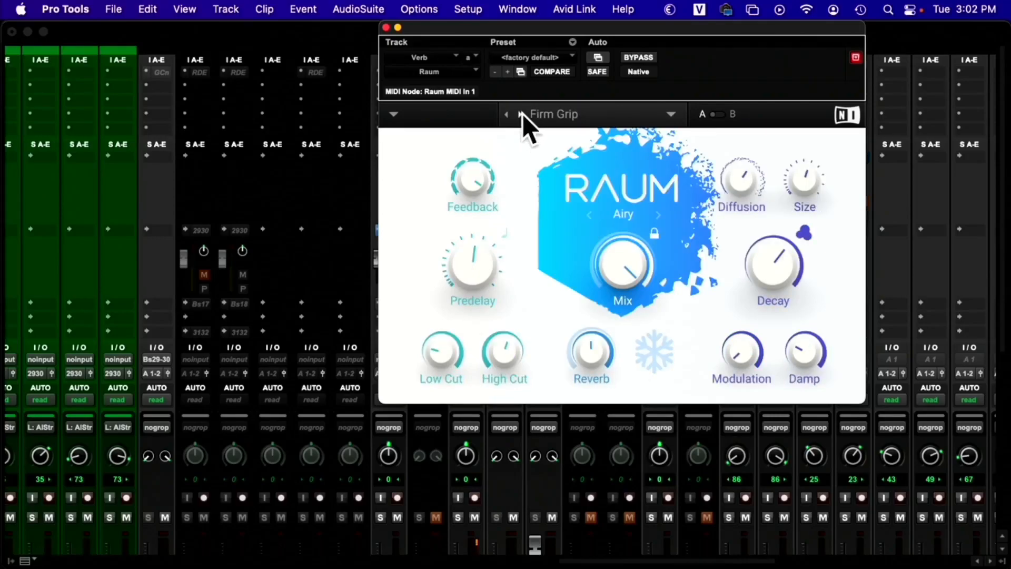
{"action": "left_click", "coordinate": [521, 115]}
{"action": "left_click", "coordinate": [520, 115]}
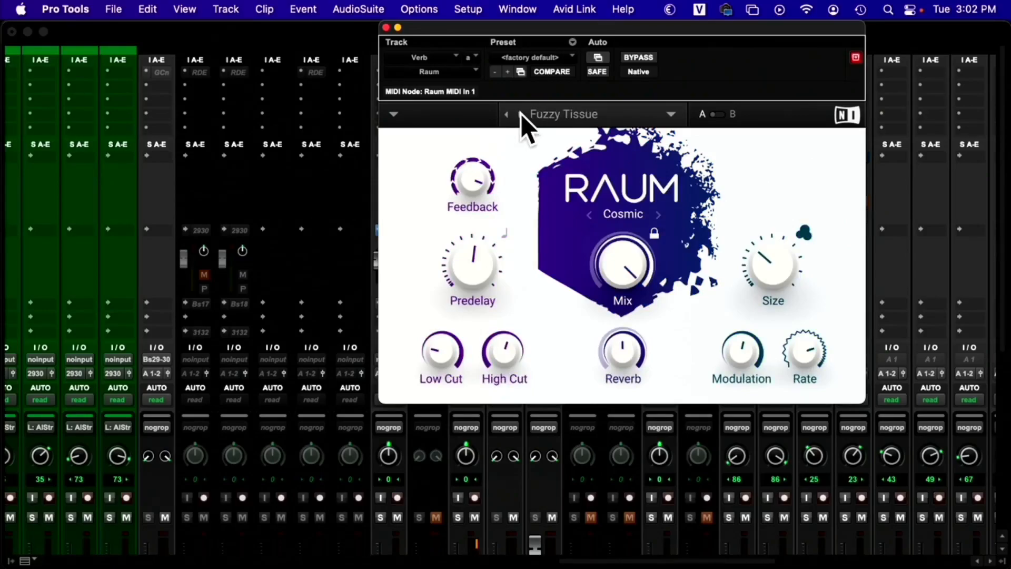
{"action": "left_click", "coordinate": [520, 114]}
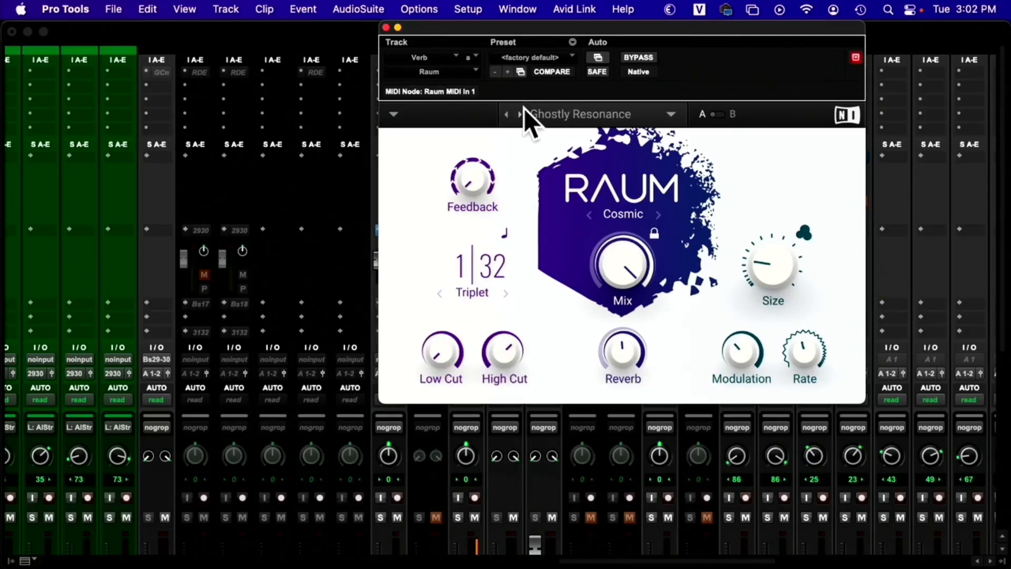
{"action": "left_click", "coordinate": [520, 115]}
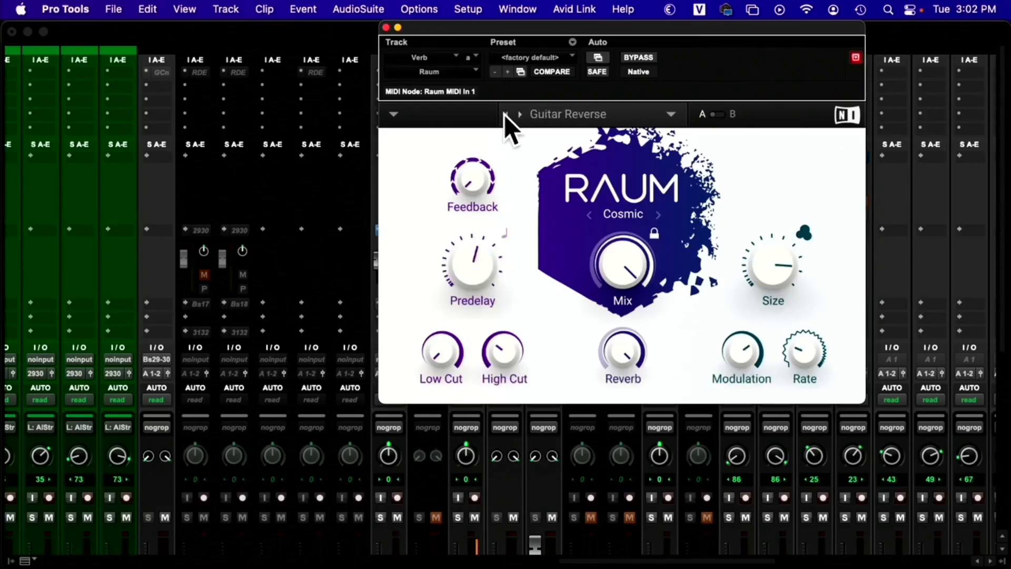
- Step Raum back to the Dark Sister preset and close the plug-in window
{"action": "left_click", "coordinate": [507, 115]}
{"action": "left_click", "coordinate": [508, 115]}
{"action": "left_click", "coordinate": [507, 115]}
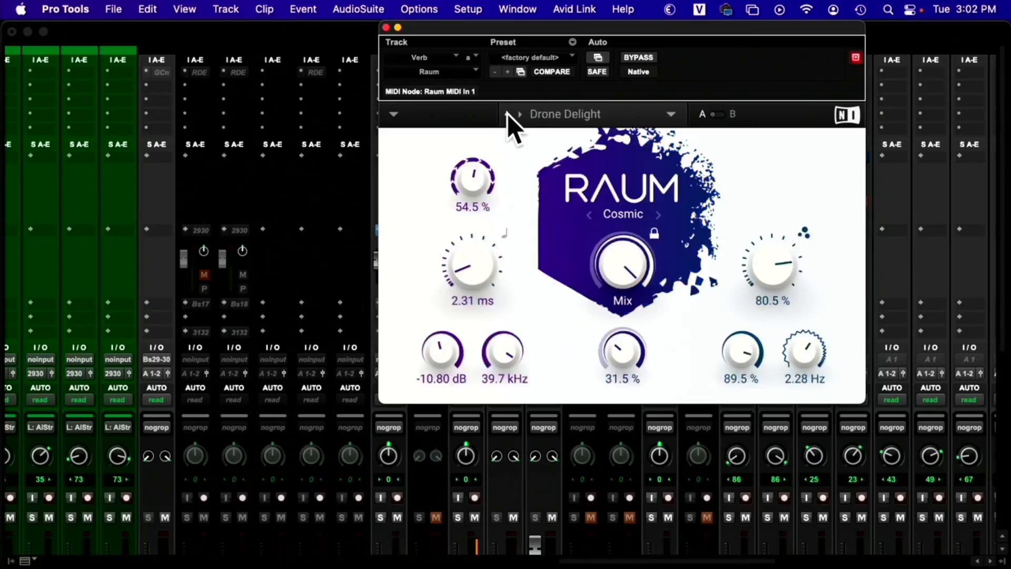
{"action": "left_click", "coordinate": [508, 114]}
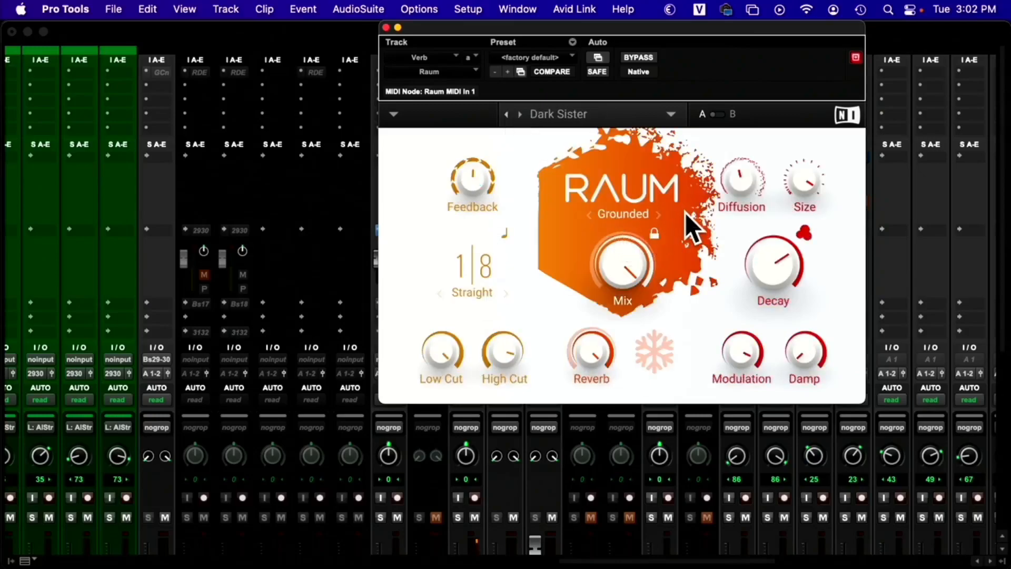
{"action": "left_click", "coordinate": [386, 27]}
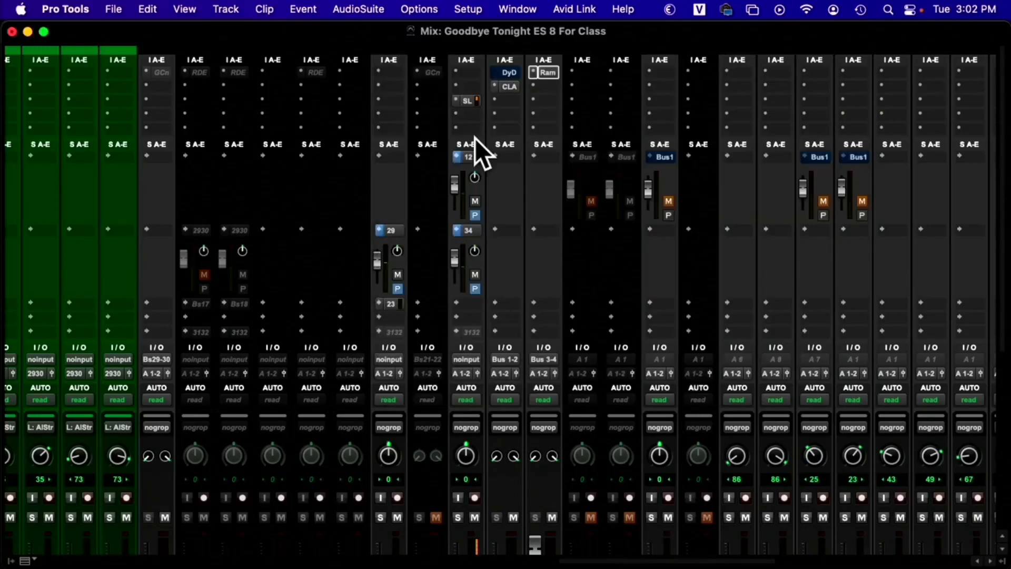
- Lower the Verb track fader to -0.1 dB
{"action": "scroll", "coordinate": [525, 240], "scroll_direction": "down", "scroll_amount": 5}
{"action": "scroll", "coordinate": [525, 239], "scroll_direction": "down", "scroll_amount": 5}
{"action": "mouse_move", "coordinate": [535, 273]}
{"action": "left_mouse_down"}
{"action": "mouse_move", "coordinate": [536, 307]}
{"action": "mouse_move", "coordinate": [500, 298]}
{"action": "mouse_move", "coordinate": [530, 291]}
{"action": "left_mouse_up"}
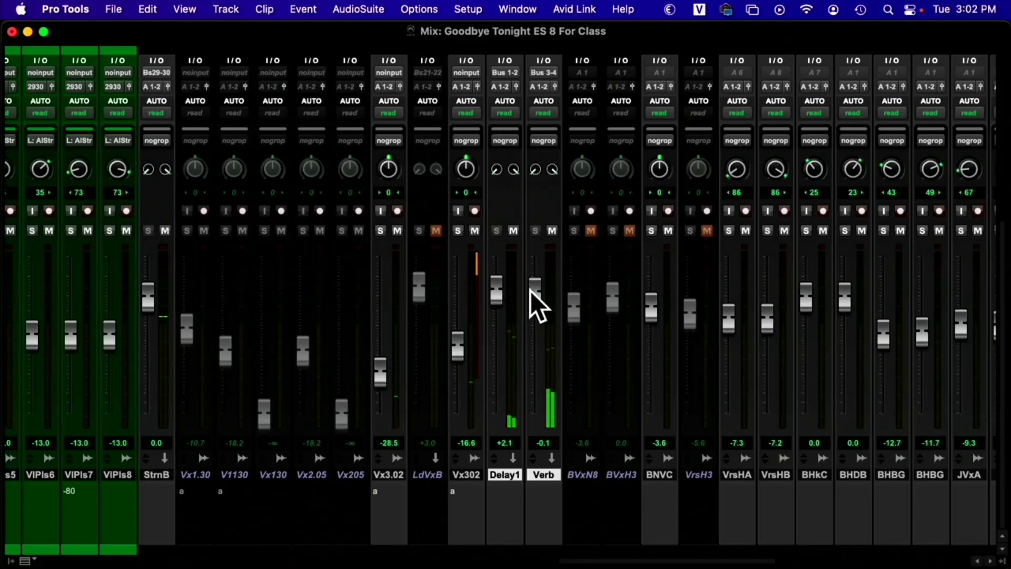
- Add a Bus 3-4 send at 0.0 dB on the Delay 1 track to feed the reverb, and close the send window
{"action": "scroll", "coordinate": [514, 265], "scroll_direction": "up", "scroll_amount": 10}
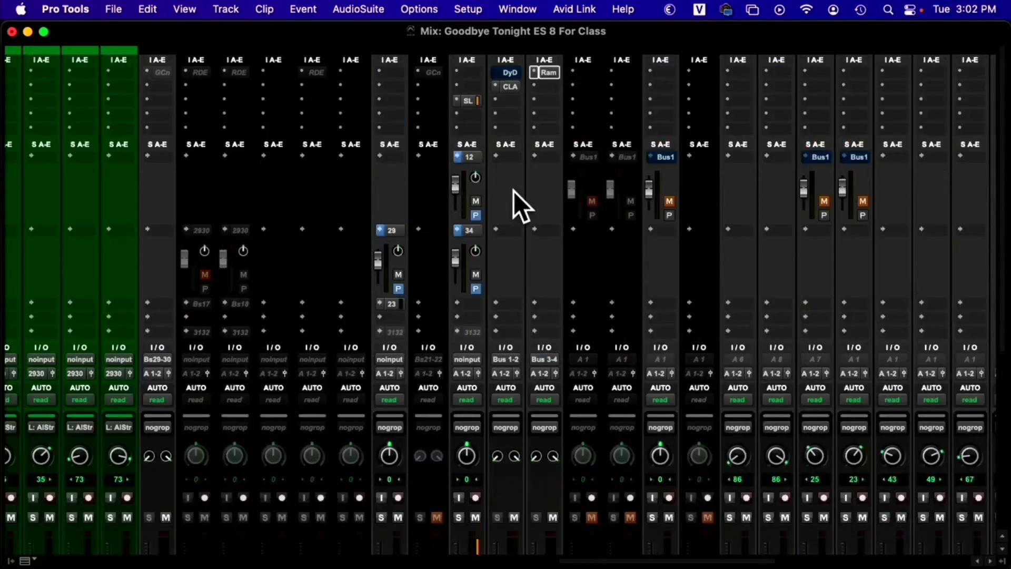
{"action": "left_click", "coordinate": [497, 156]}
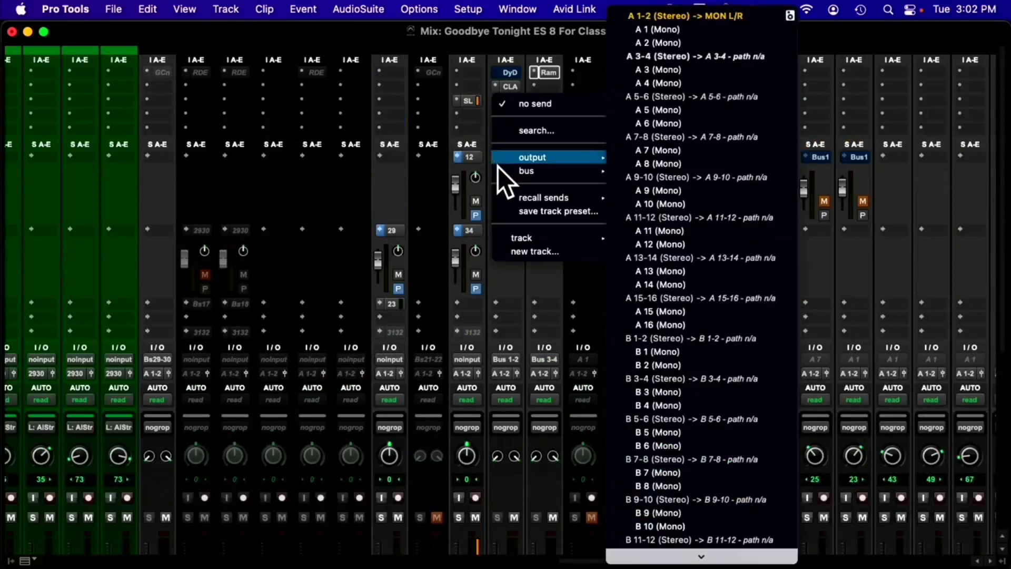
{"action": "mouse_move", "coordinate": [543, 170]}
{"action": "left_click", "coordinate": [684, 57]}
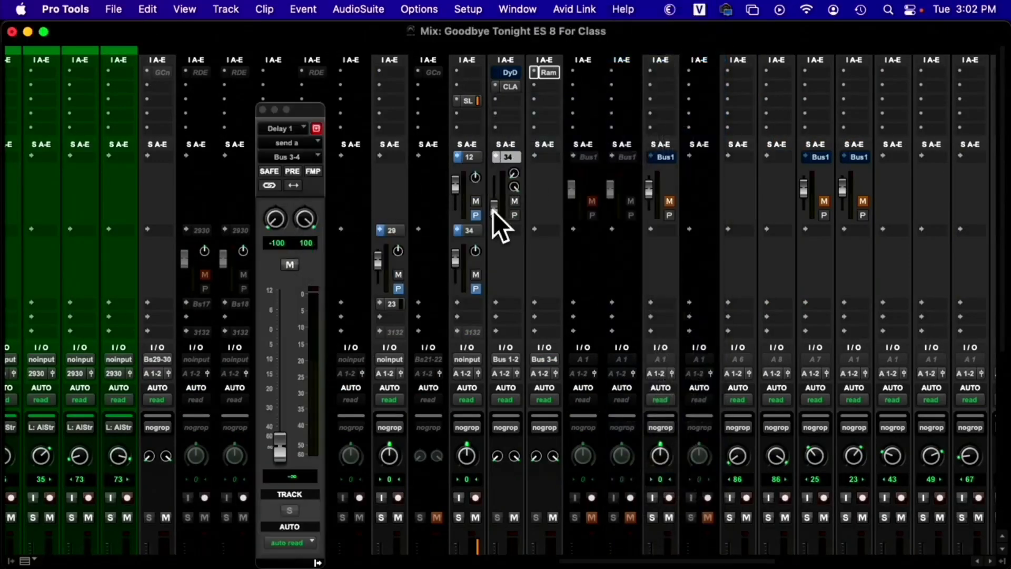
{"action": "left_click", "coordinate": [494, 208], "text": "alt"}
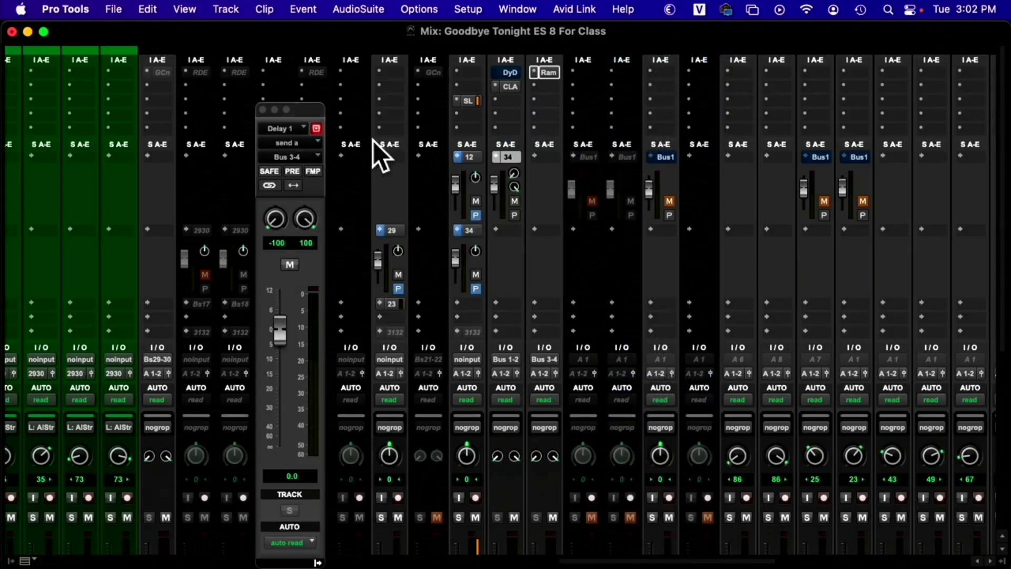
{"action": "left_click", "coordinate": [263, 110]}
- Rebalance the effect returns by setting the Delay 1 fader to +6.0 dB and the Verb fader to -1.1 dB
{"action": "scroll", "coordinate": [527, 279], "scroll_direction": "down", "scroll_amount": 5}
{"action": "scroll", "coordinate": [516, 316], "scroll_direction": "up", "scroll_amount": 5}
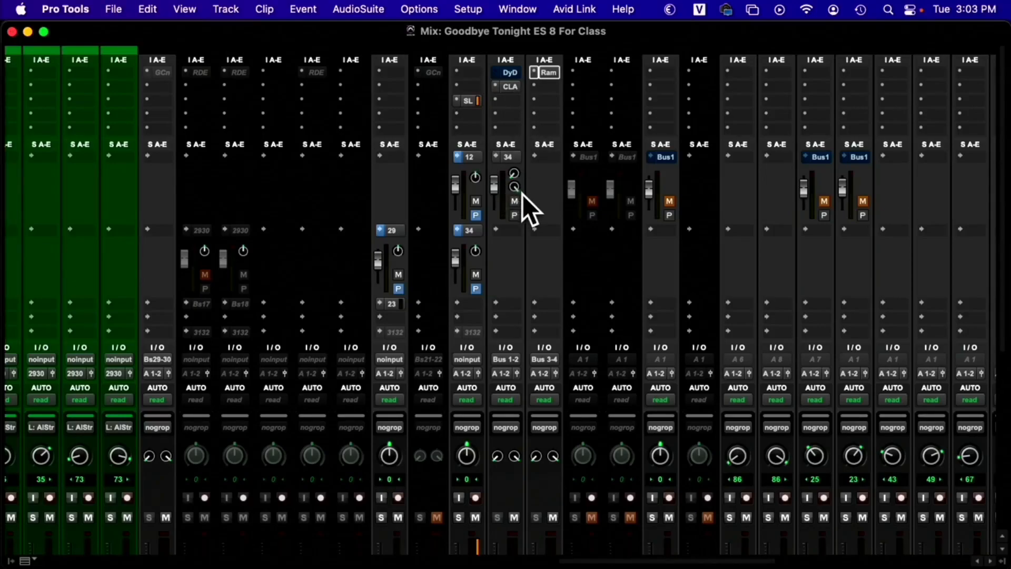
{"action": "scroll", "coordinate": [532, 250], "scroll_direction": "down", "scroll_amount": 1}
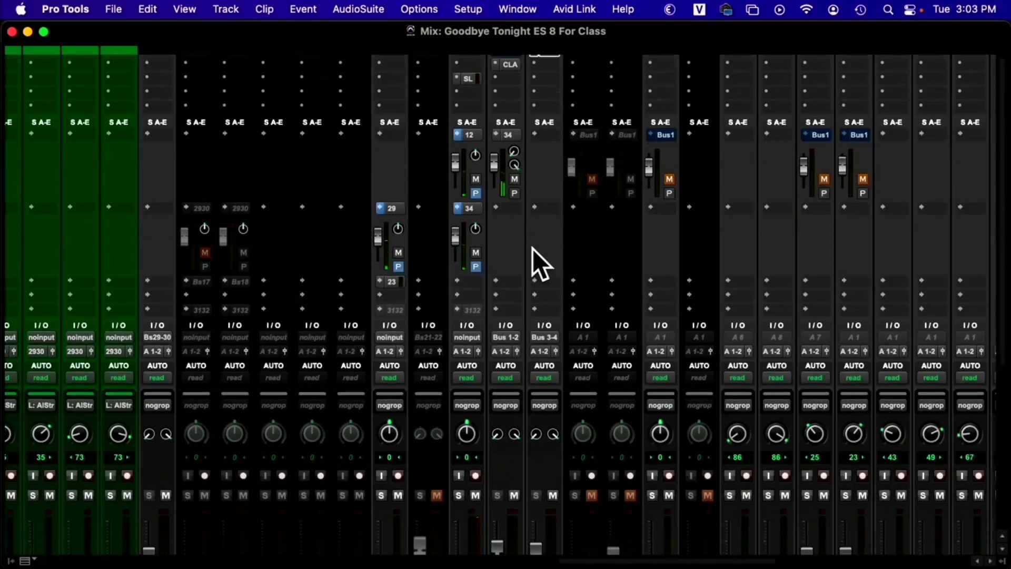
{"action": "scroll", "coordinate": [513, 292], "scroll_direction": "down", "scroll_amount": 5}
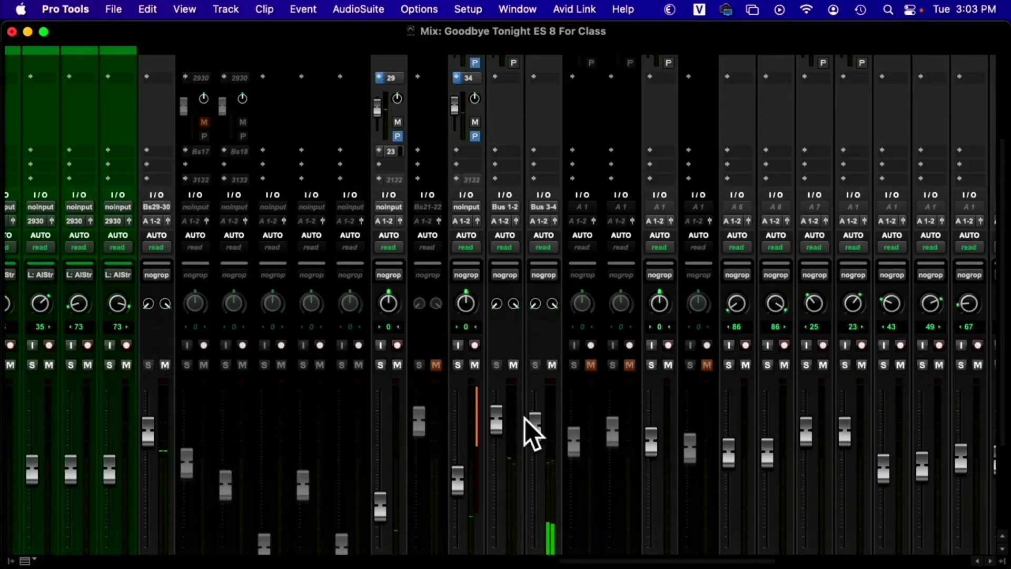
{"action": "mouse_move", "coordinate": [494, 425]}
{"action": "left_mouse_down"}
{"action": "mouse_move", "coordinate": [494, 443]}
{"action": "mouse_move", "coordinate": [532, 439]}
{"action": "mouse_move", "coordinate": [502, 434]}
{"action": "mouse_move", "coordinate": [499, 415]}
{"action": "left_mouse_up"}
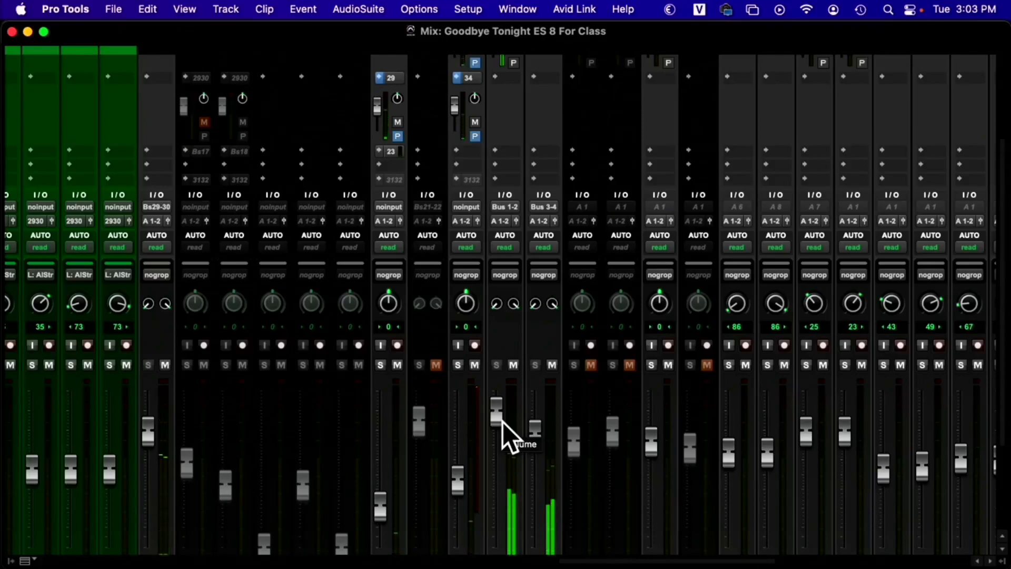
{"action": "scroll", "coordinate": [547, 421], "scroll_direction": "down", "scroll_amount": 5}
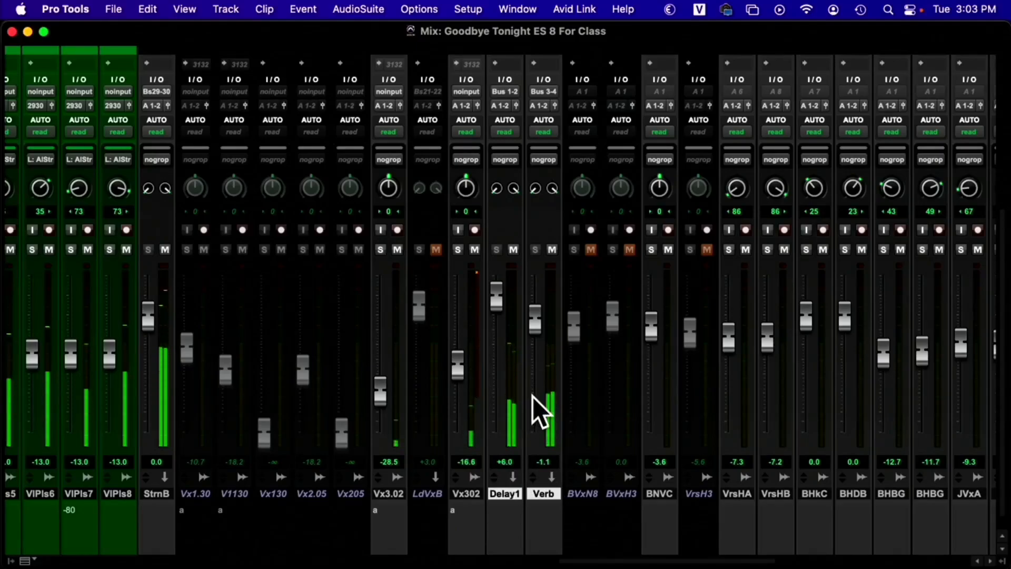
- Switch Delay 1's active delay by bypassing CLA Epic and re-enabling Dynamic Delay, and save the session
{"action": "scroll", "coordinate": [533, 393], "scroll_direction": "up", "scroll_amount": 10}
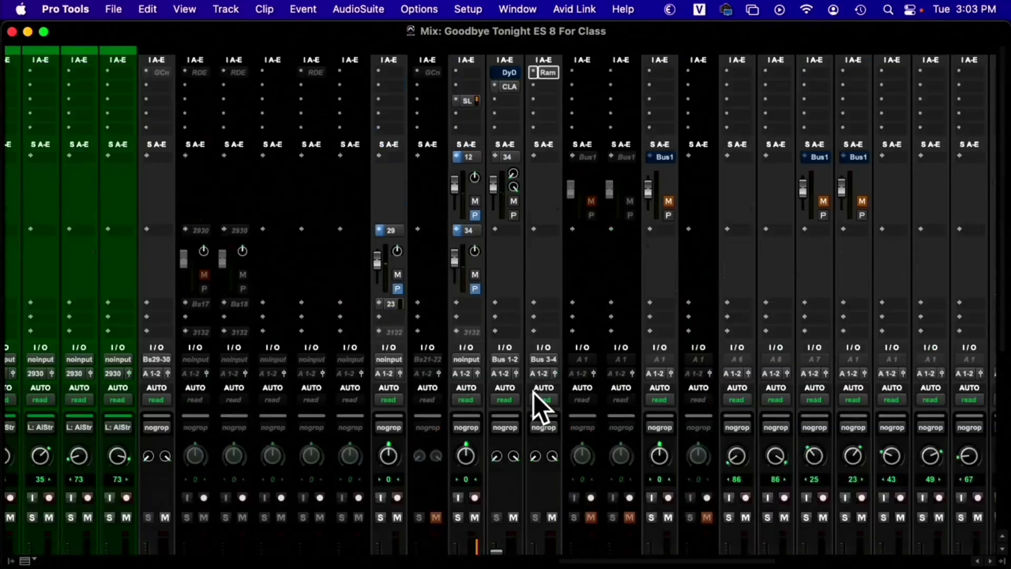
{"action": "left_click", "coordinate": [506, 92], "text": "super"}
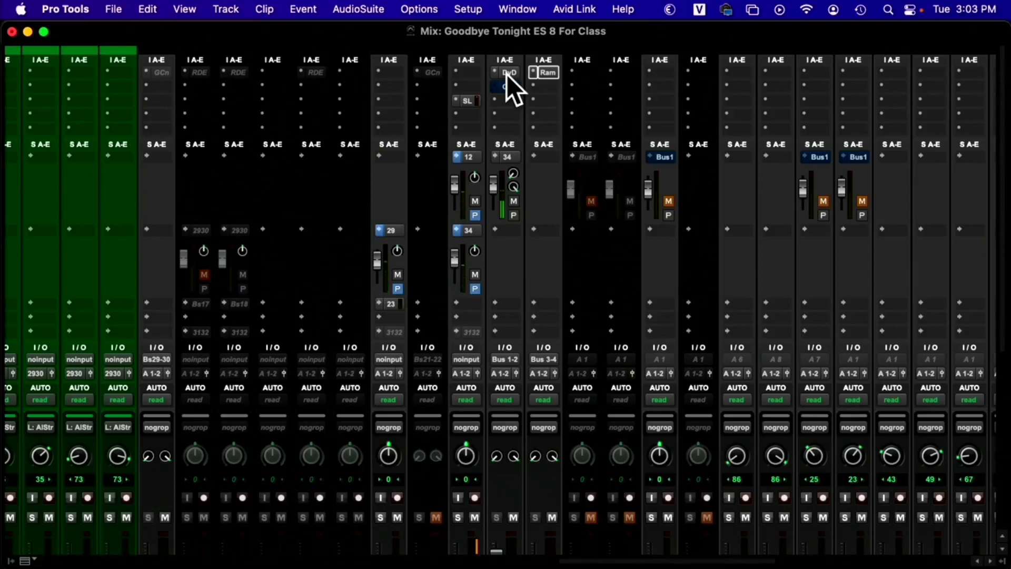
{"action": "key", "text": "super+s"}
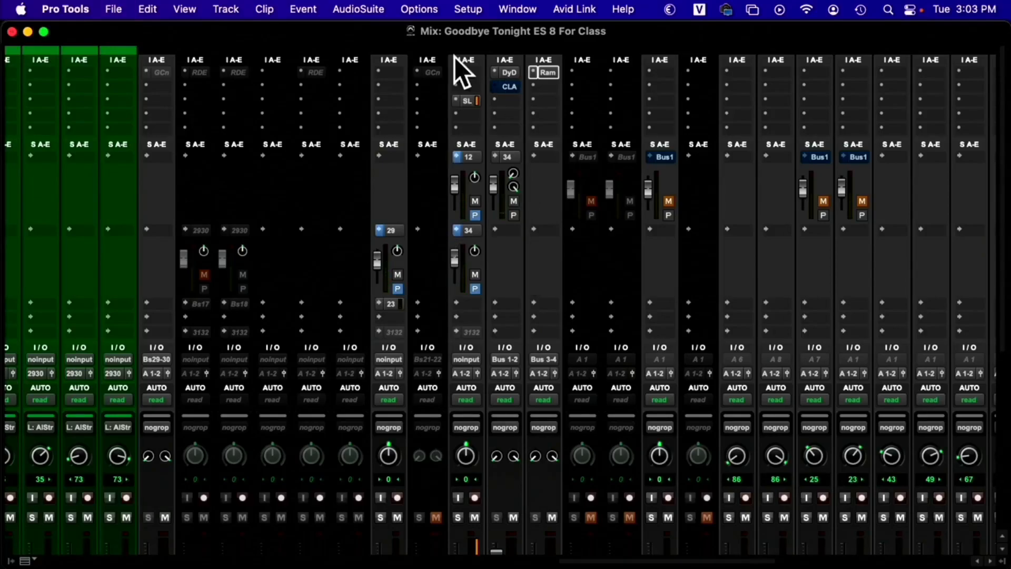
- Open the Dynamic Delay plug-in on Delay 1, move its window clear of the inserts to review its settings, and close it
{"action": "left_click", "coordinate": [510, 73]}
{"action": "left_click_drag", "start_coordinate": [518, 28], "coordinate": [530, 155]}
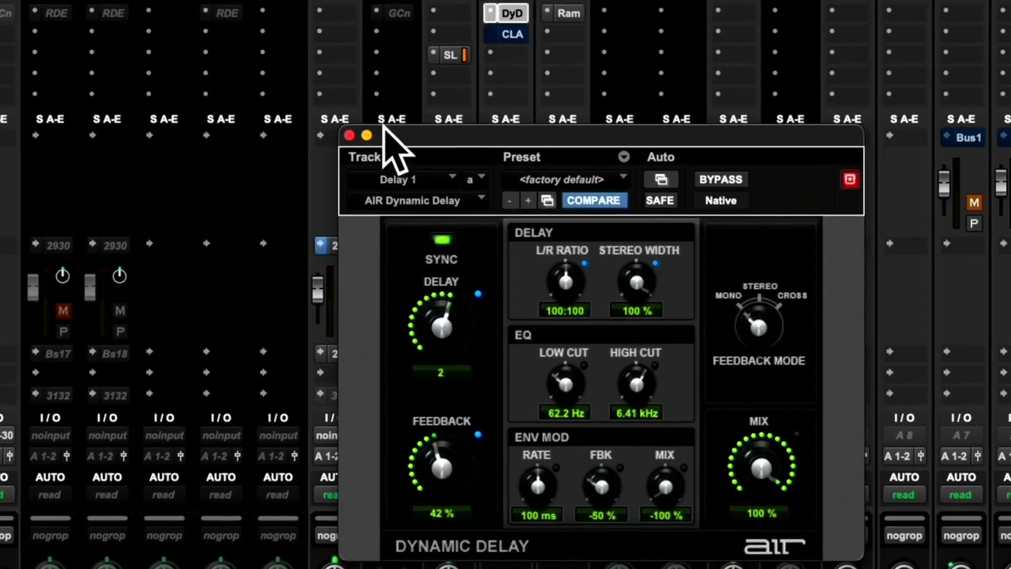
{"action": "left_click", "coordinate": [349, 136]}
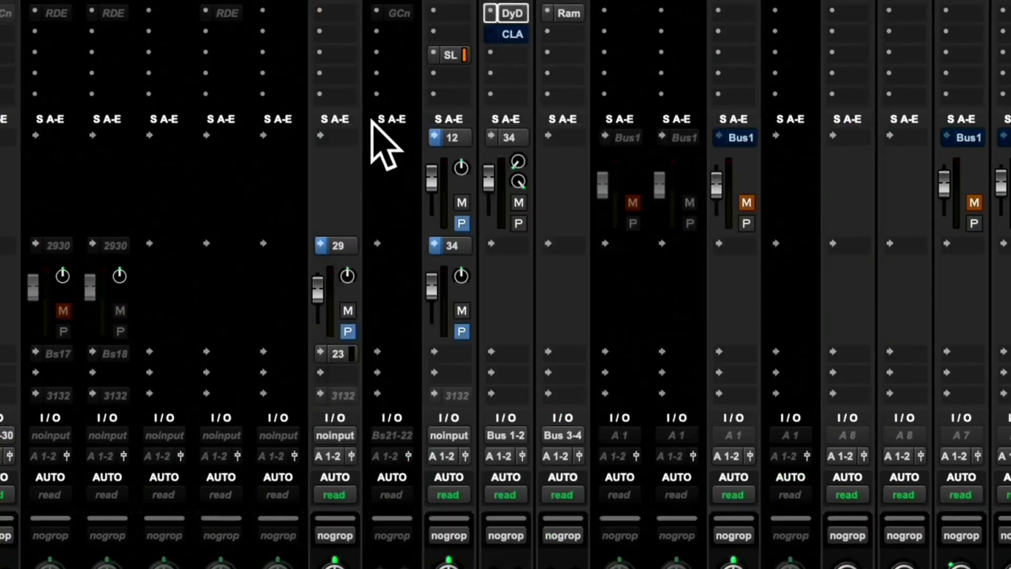